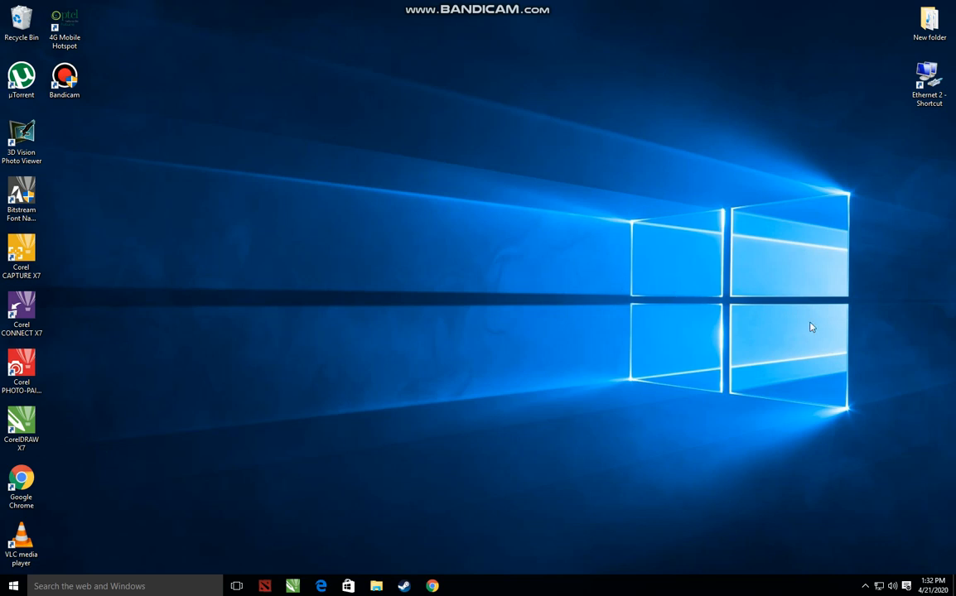
- Create a new text document on the desktop and write "NI multisim" in it
right_click(771, 272)
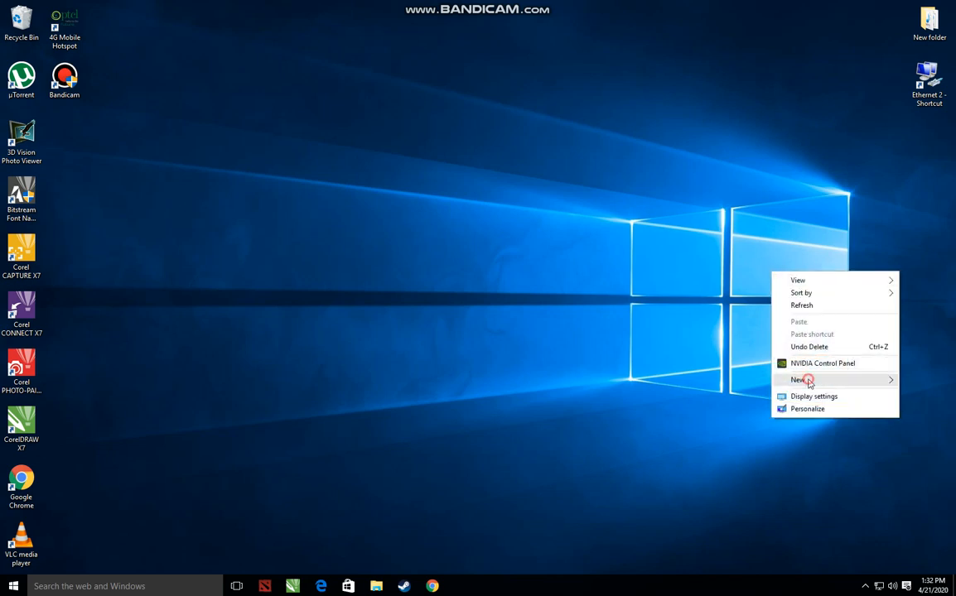
mouse_move(807, 379)
left_click(659, 496)
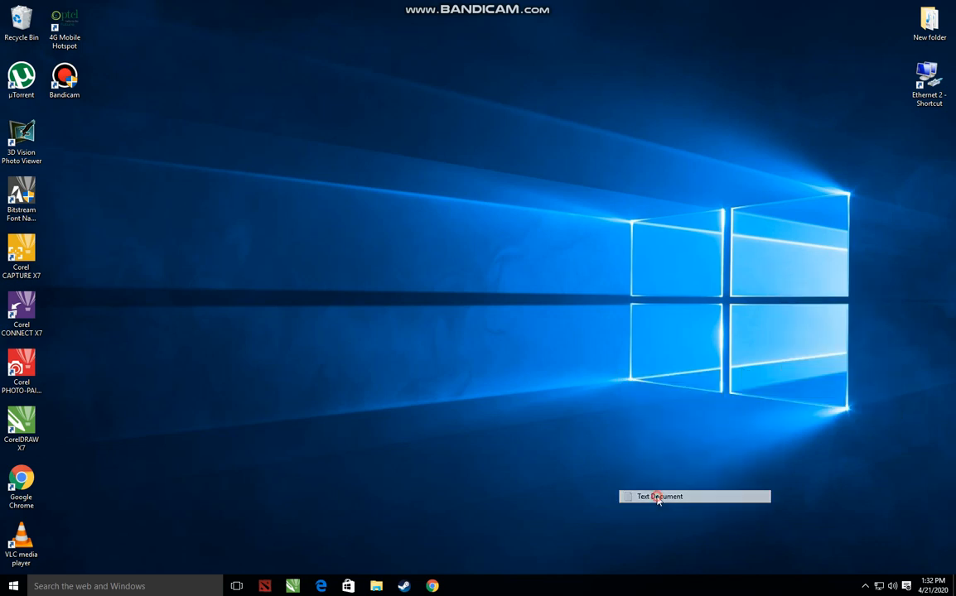
key("Return")
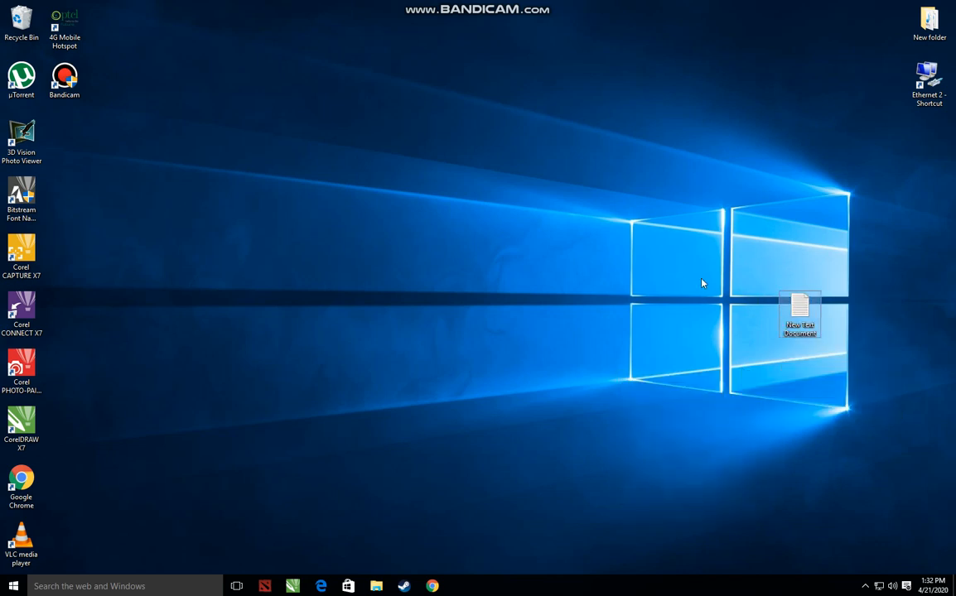
key("Return")
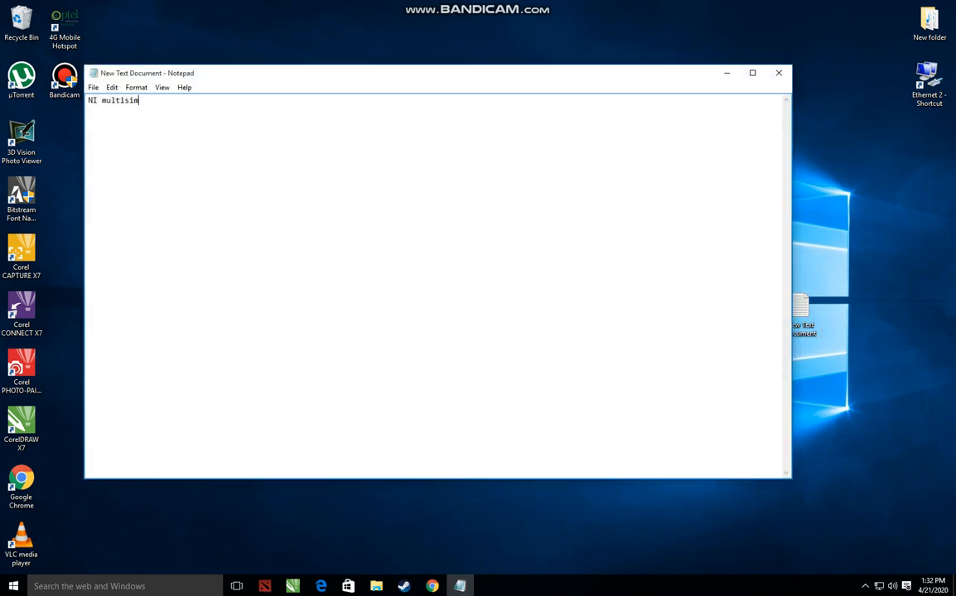
- Set the font size of the note's text to 22, keeping the Consolas Regular font
key("ctrl+a")
left_click(136, 87)
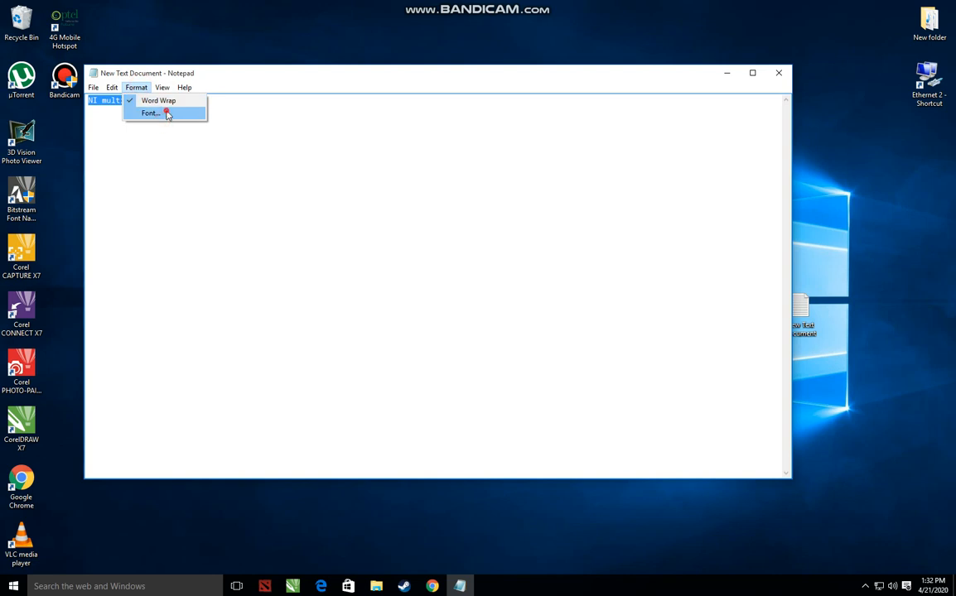
left_click(168, 113)
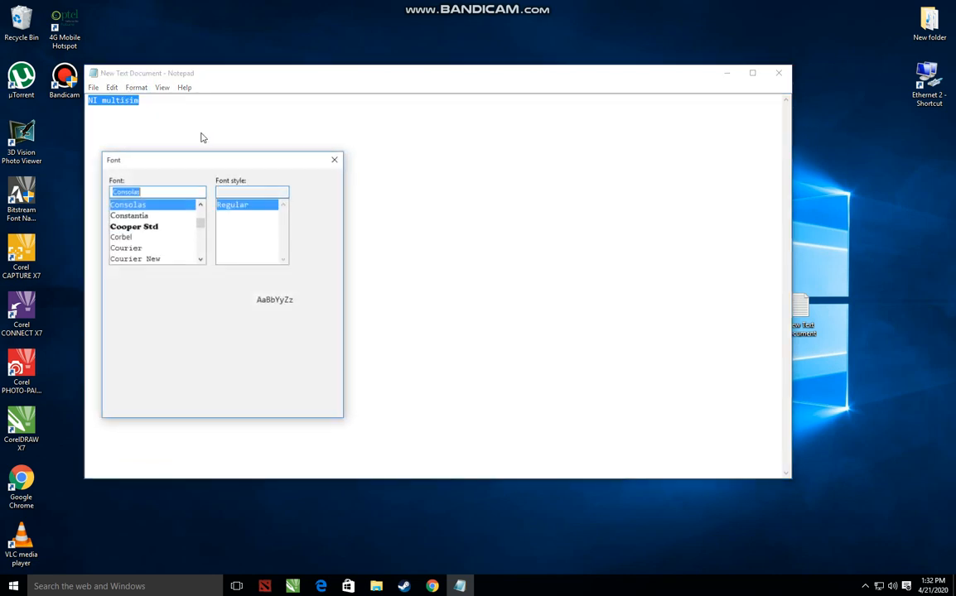
left_click(306, 253)
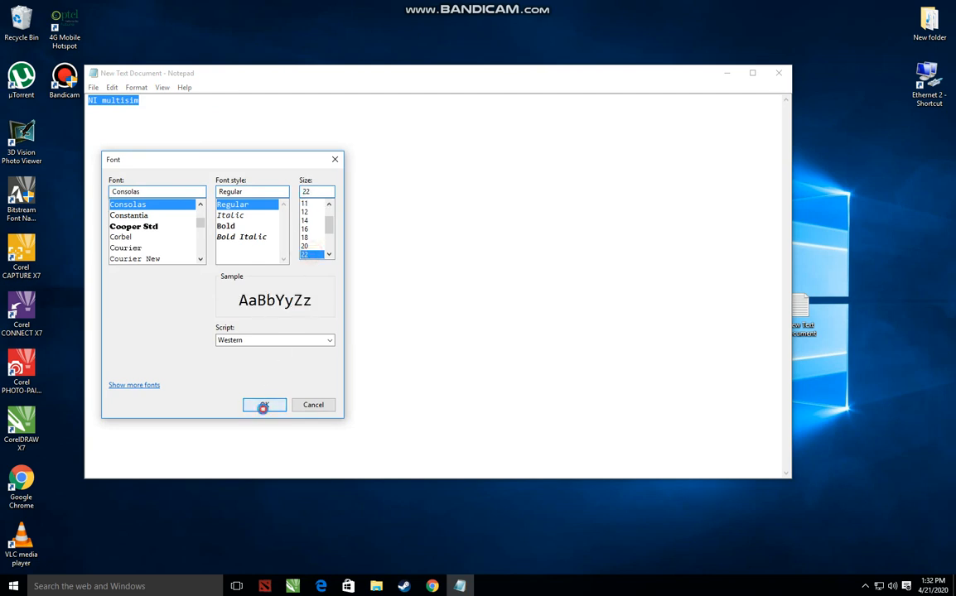
left_click(262, 404)
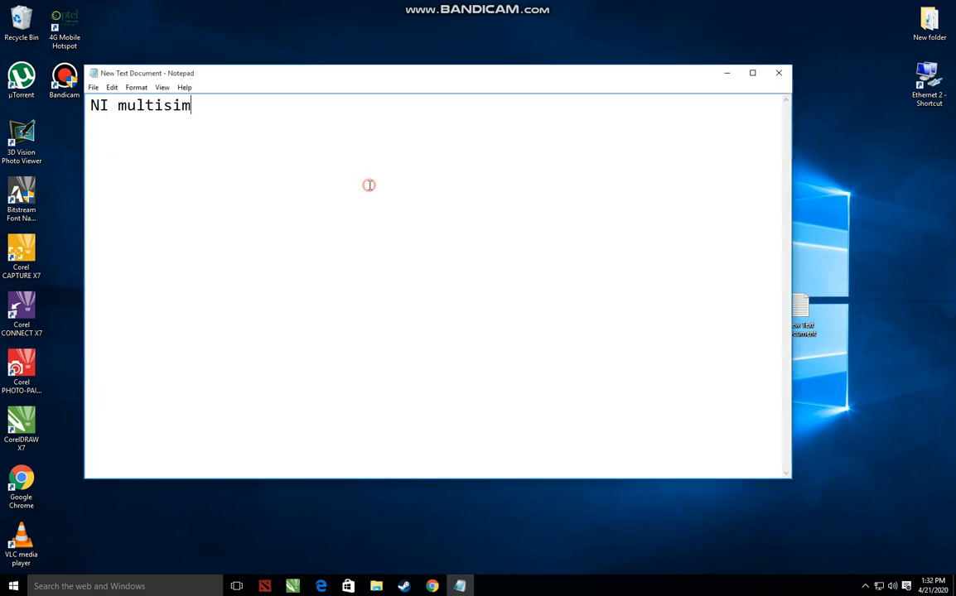
left_click_drag(92, 107, 107, 111)
left_click(106, 108)
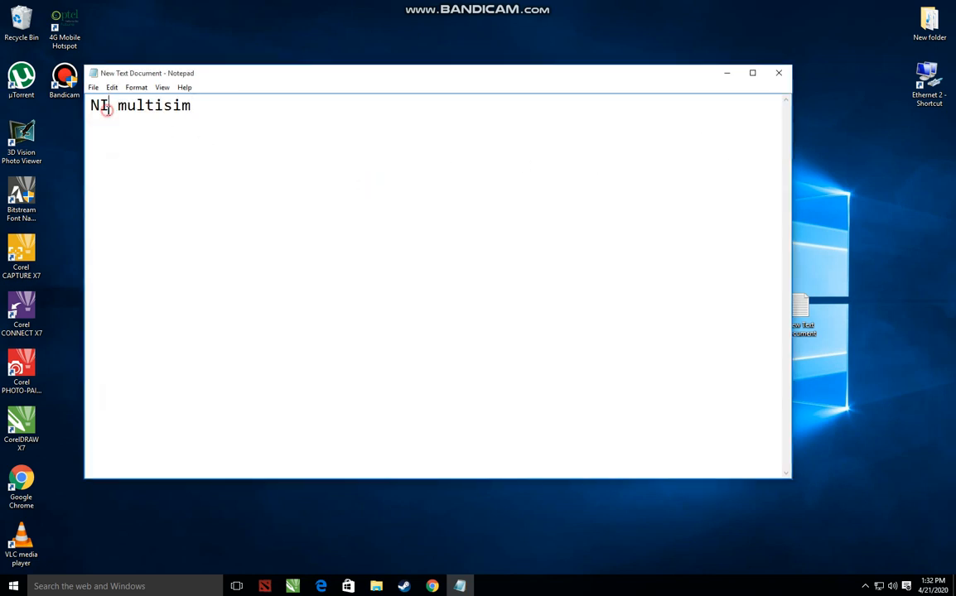
left_click(191, 106)
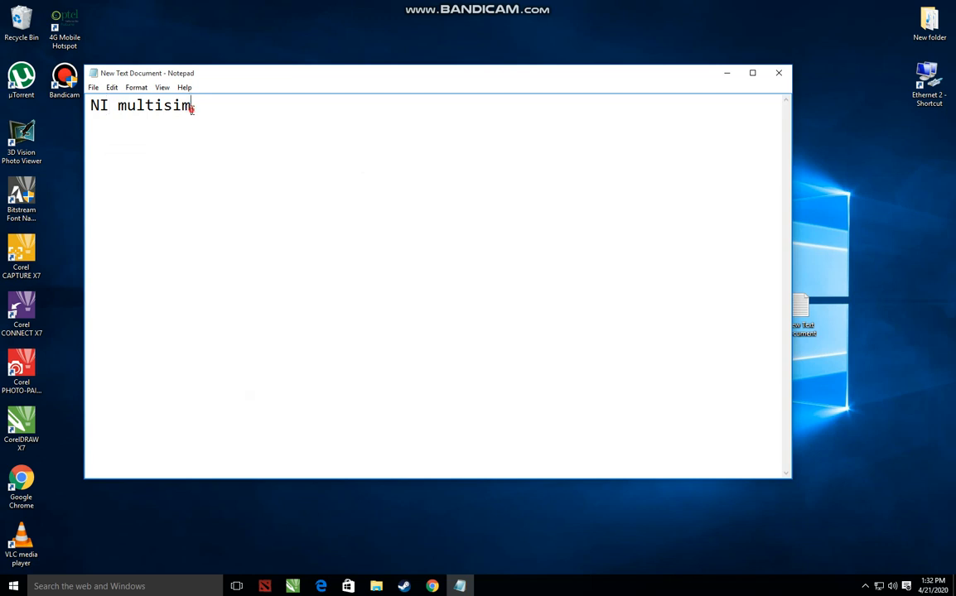
- Minimize the note, switch to Chrome and search Google for "Multisim"
left_click(727, 75)
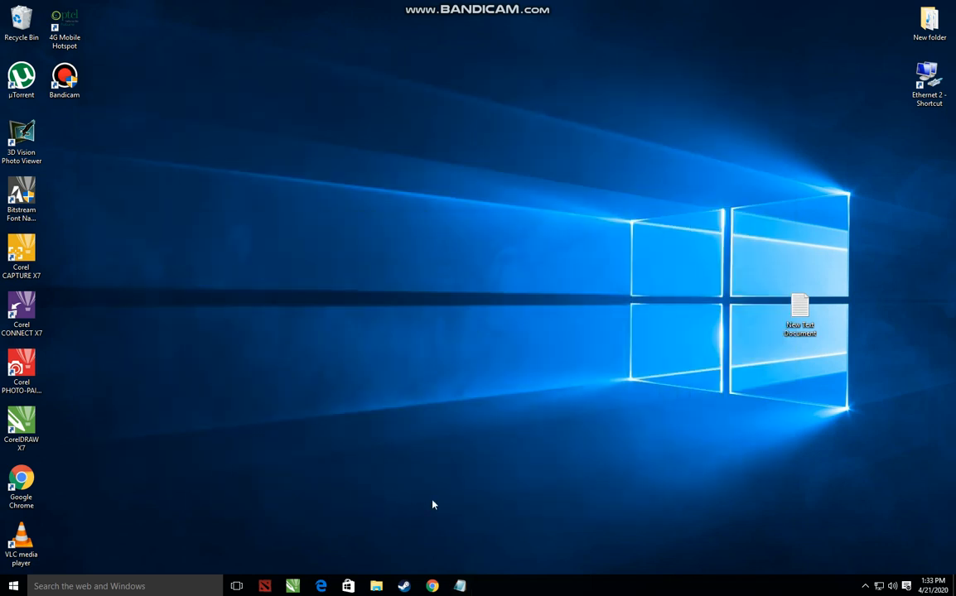
left_click(432, 585)
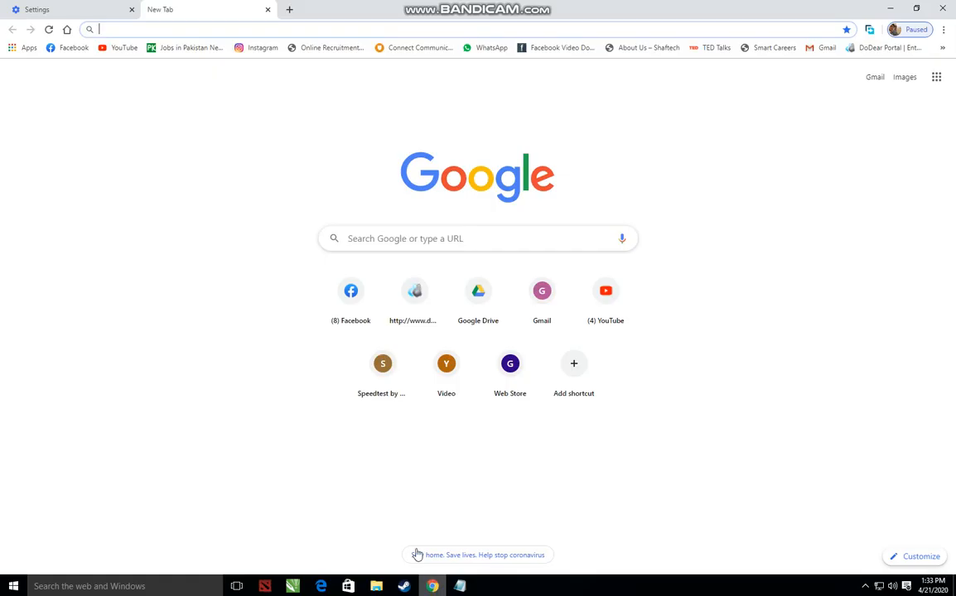
left_click(175, 29)
type("Multisim")
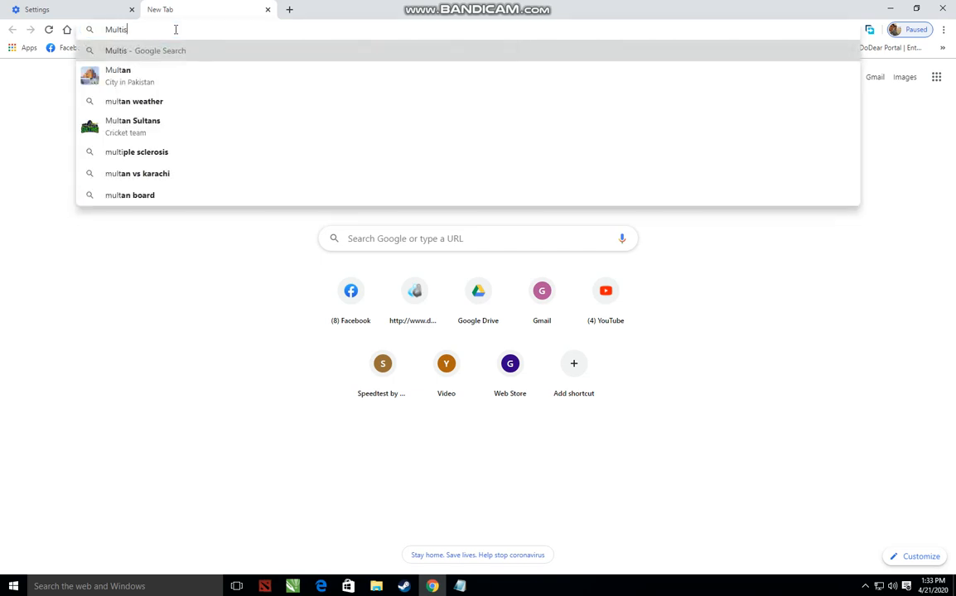
key("Return")
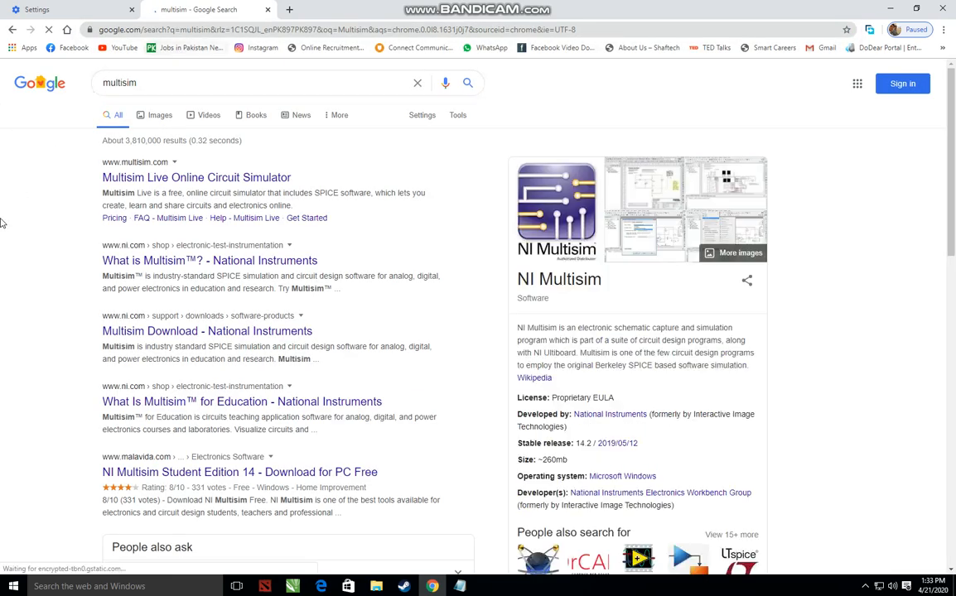
- View the Malavida download page for NI Multisim Student Edition 14 from the search results, and minimize the browser
scroll(41, 202, "down", 1)
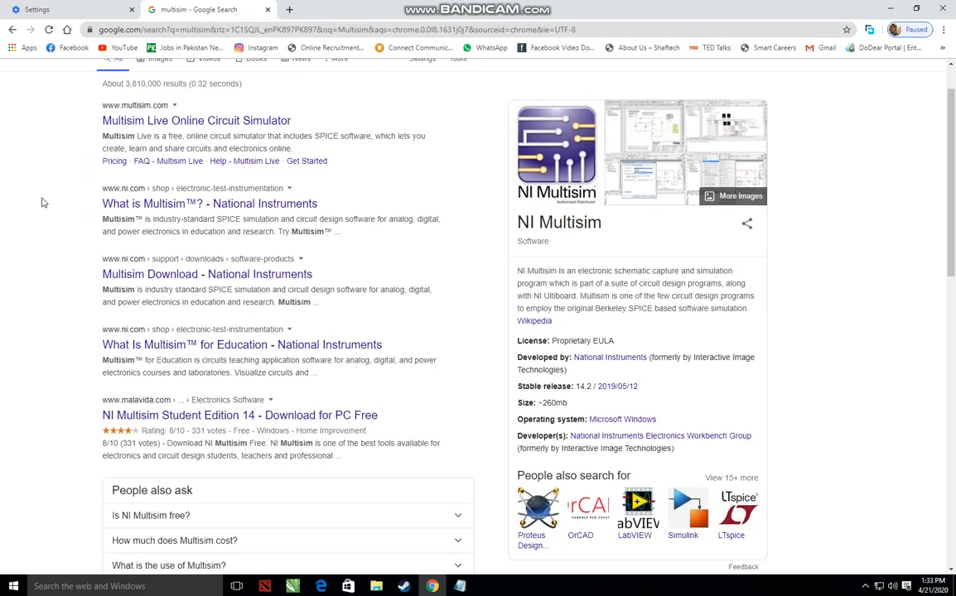
scroll(65, 152, "up", 1)
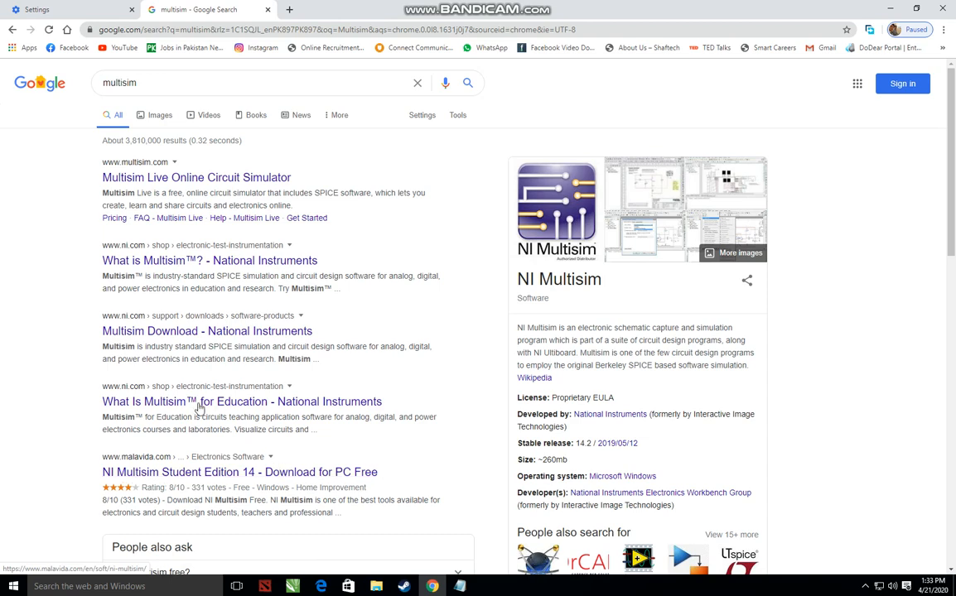
left_click(248, 474)
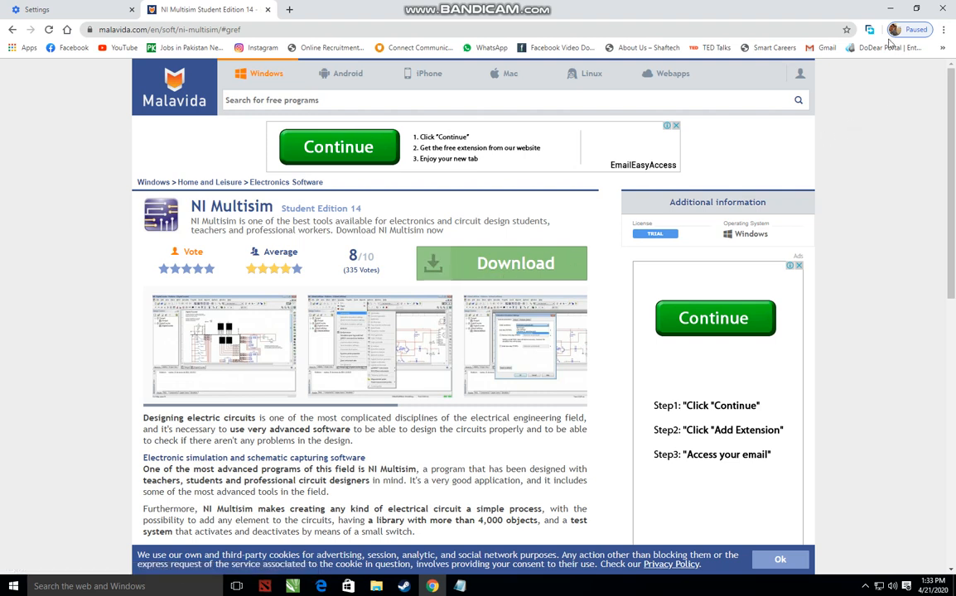
left_click(891, 7)
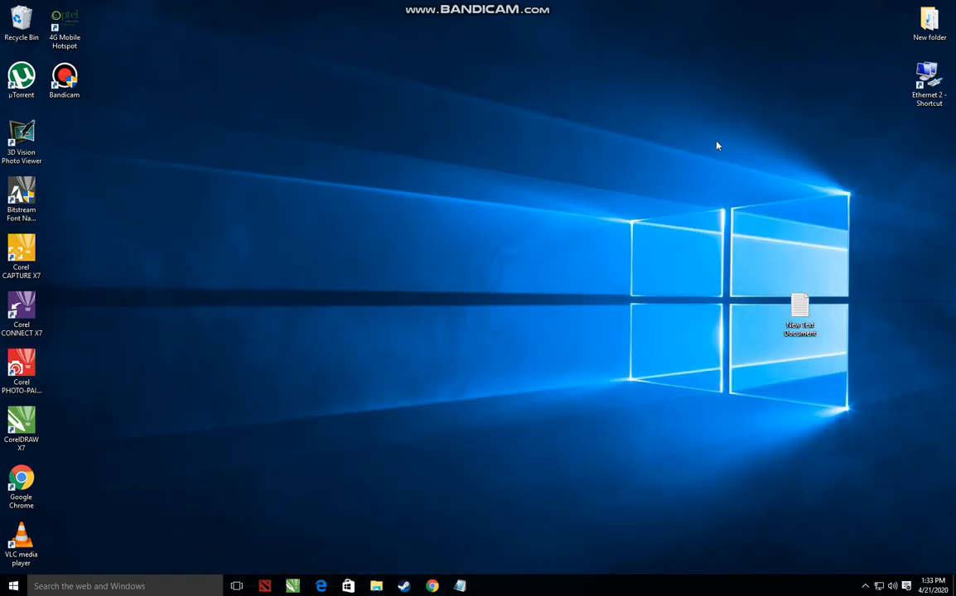
right_click(352, 237)
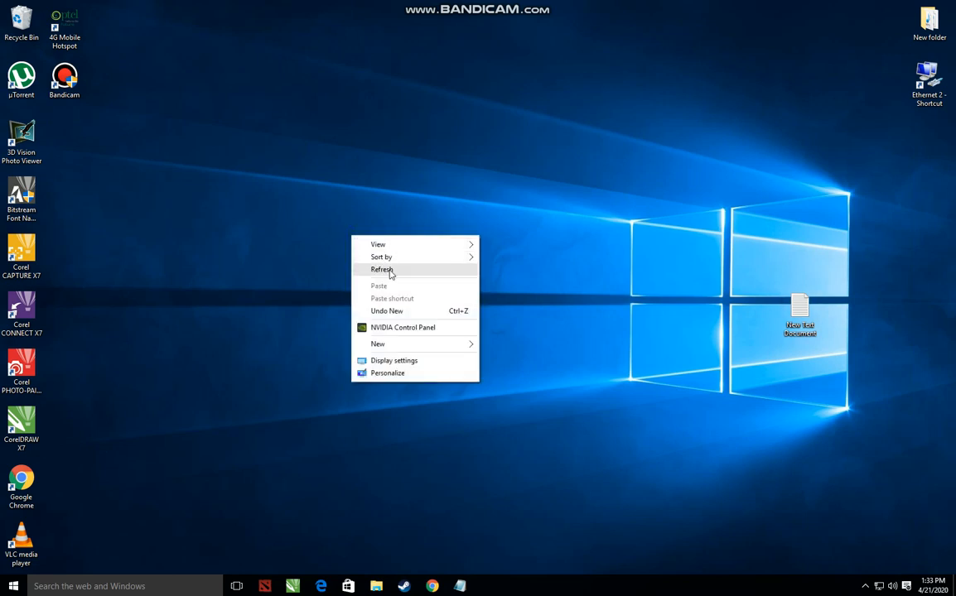
left_click(389, 271)
right_click(420, 248)
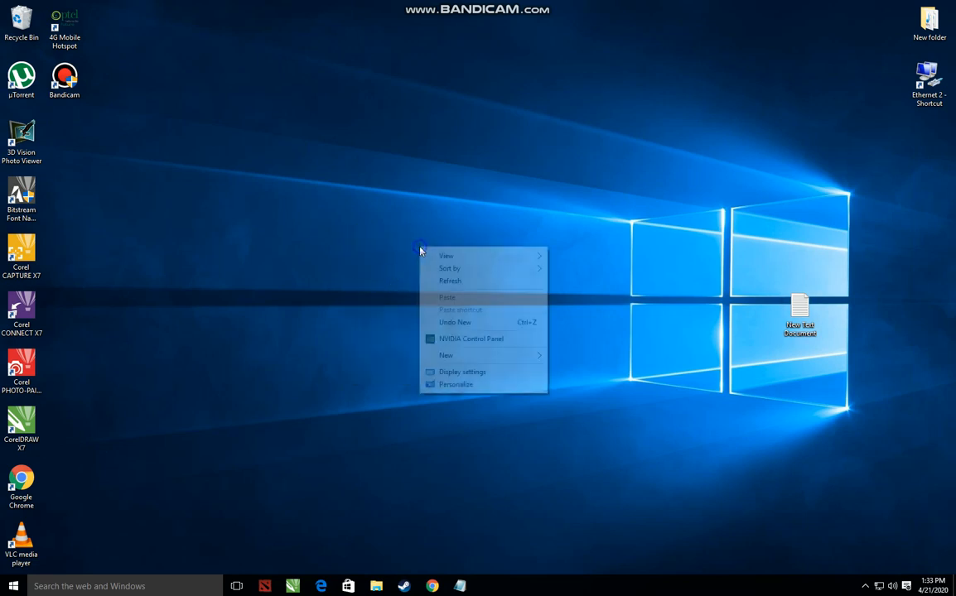
left_click(445, 281)
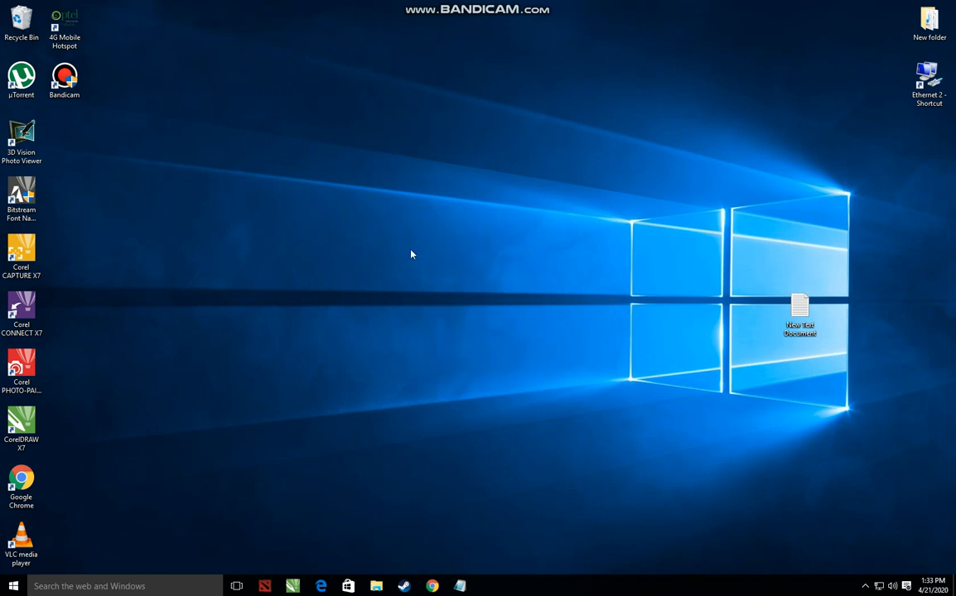
right_click(411, 254)
left_click(436, 283)
right_click(442, 252)
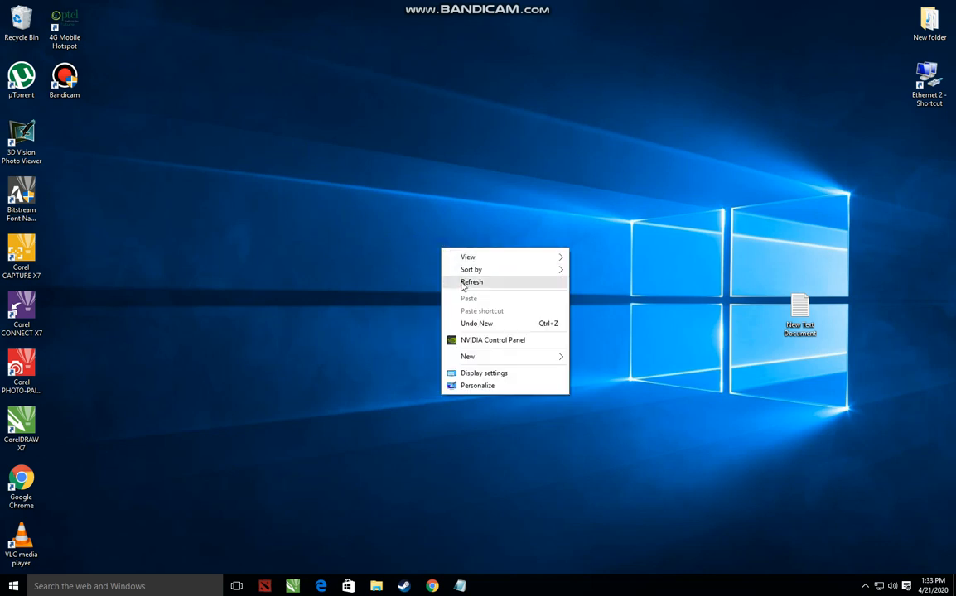
left_click(460, 283)
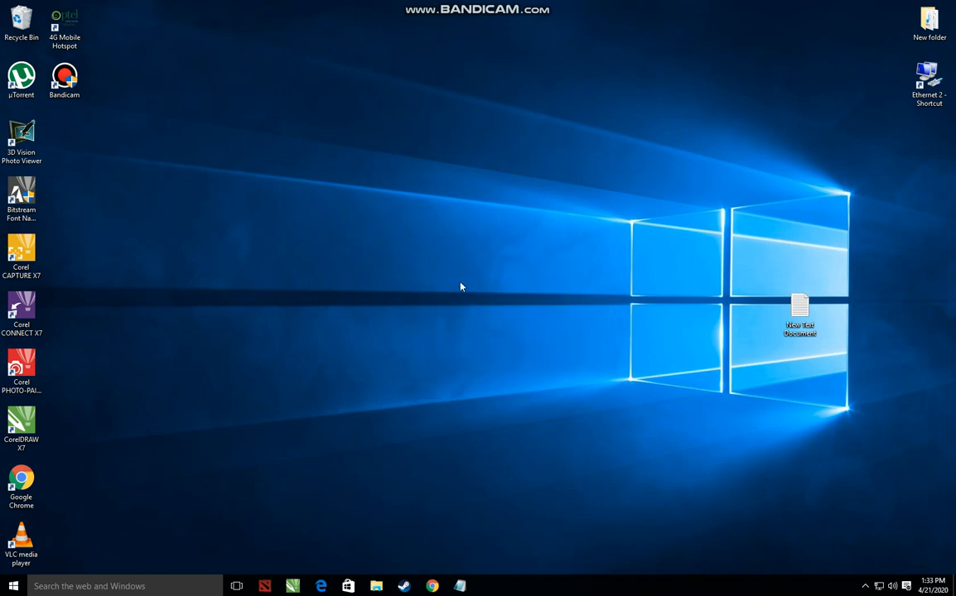
- Find Multisim with the Windows search and launch it
left_click(131, 586)
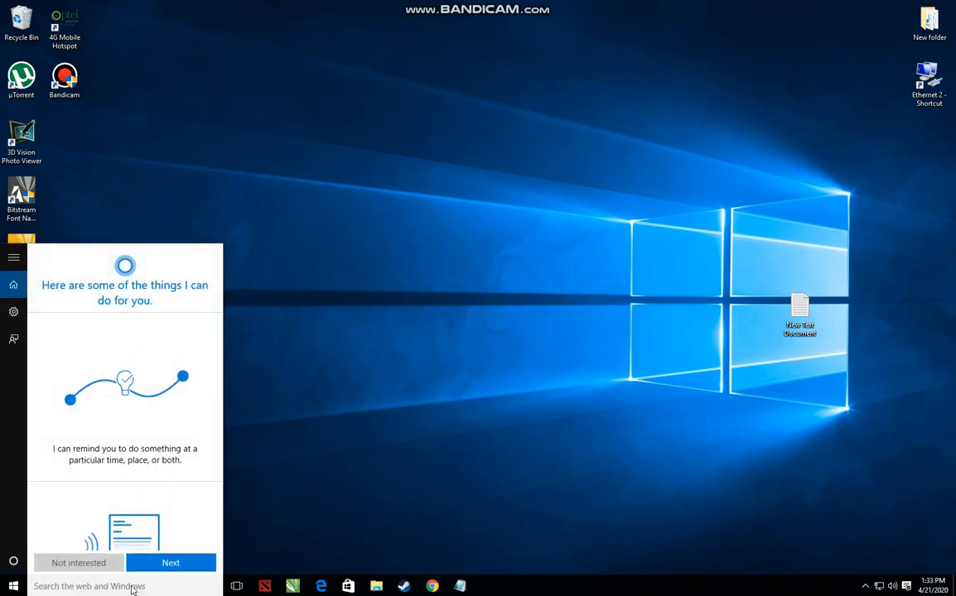
type("Multisim")
key("Return")
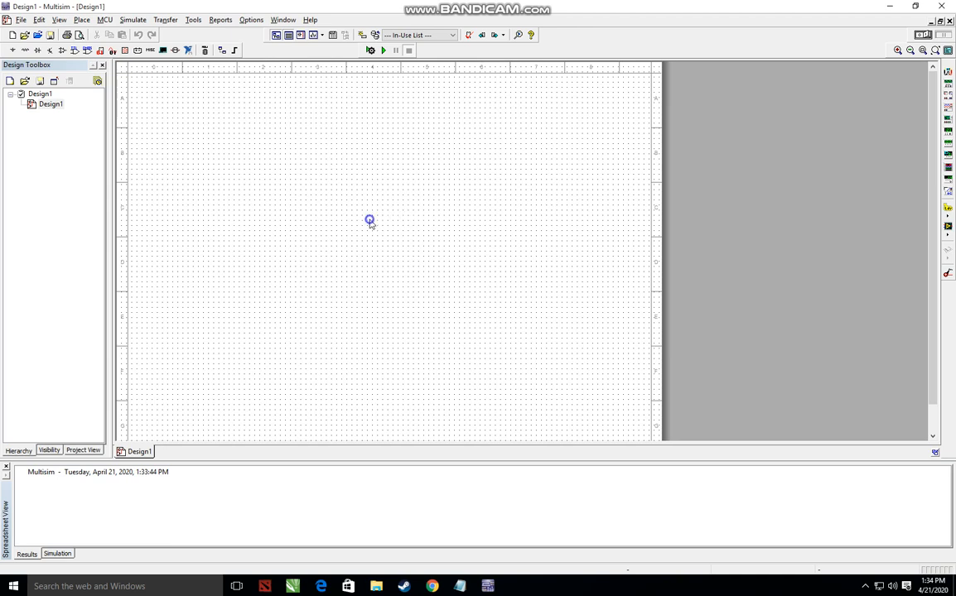
- Start placing a component on the empty Design1 schematic, bringing up the component selection dialog
right_click(369, 219)
left_click(346, 217)
right_click(347, 213)
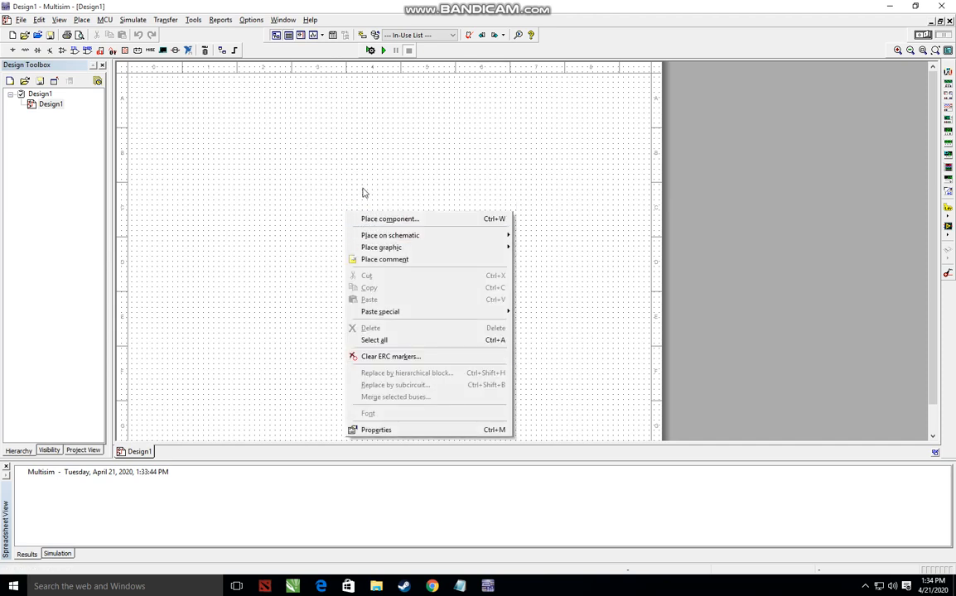
left_click(412, 219)
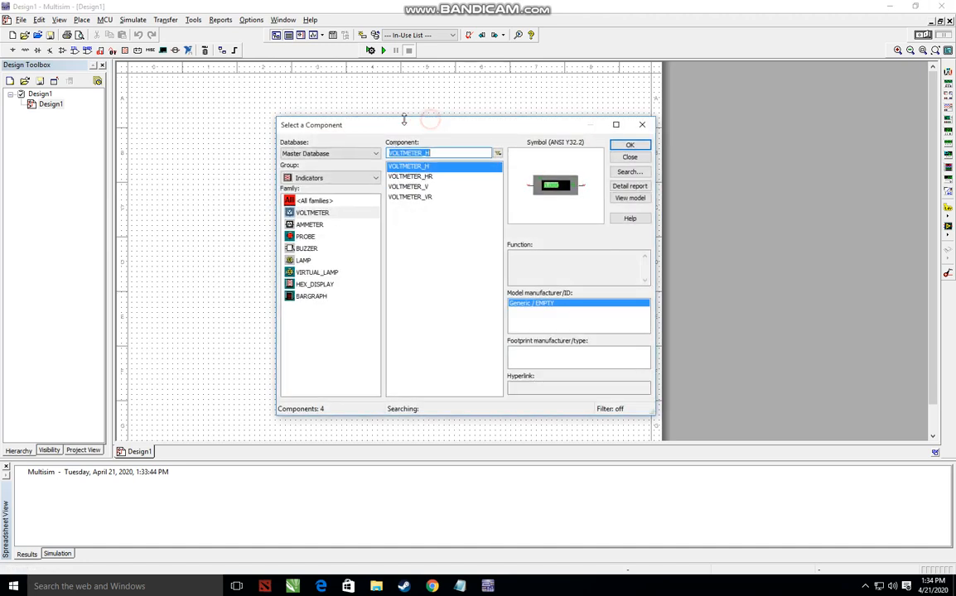
left_click_drag(422, 130, 404, 130)
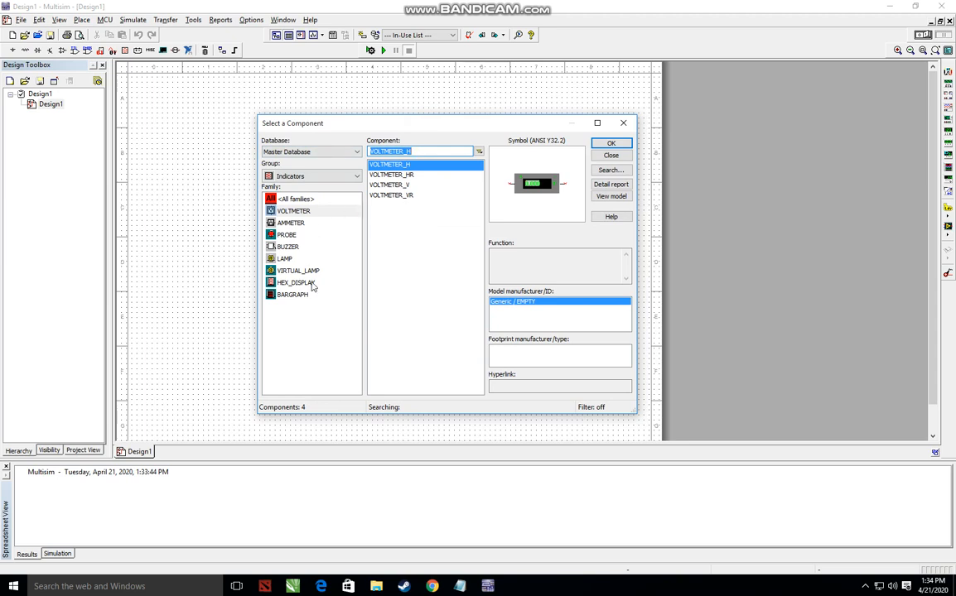
- Show the components of all groups, and narrow the component list to the Basic group
left_click(315, 177)
left_click(298, 190)
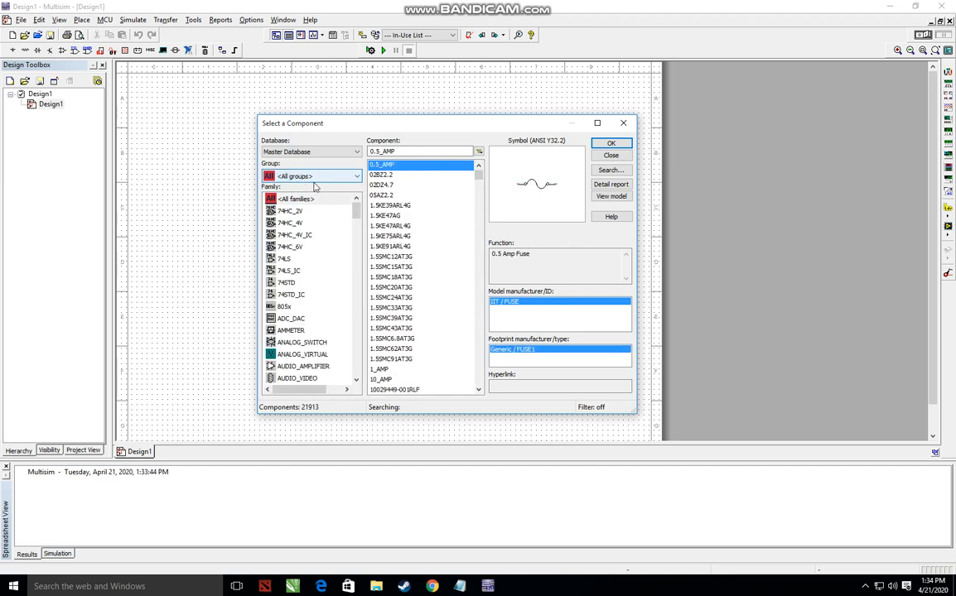
left_click(315, 177)
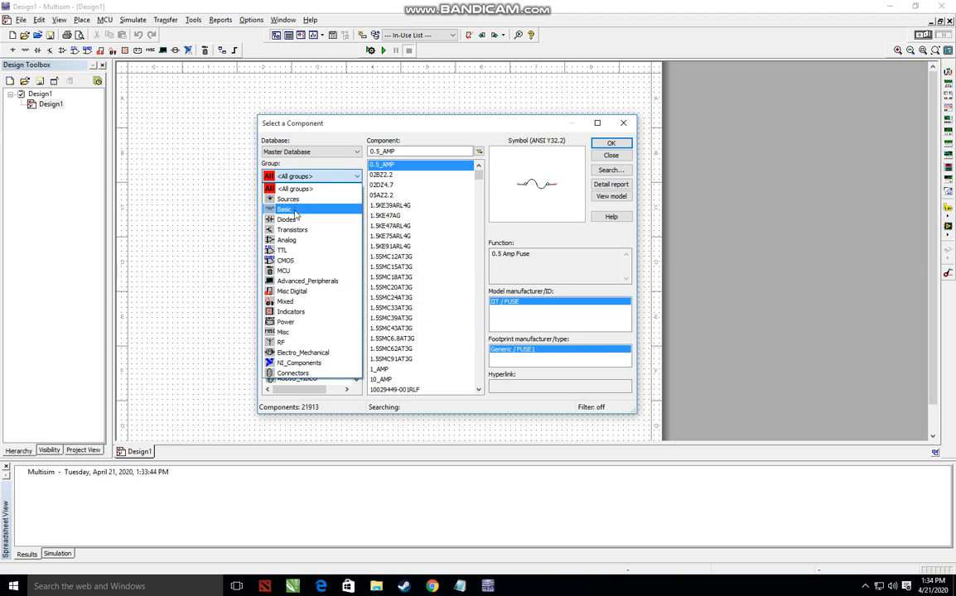
left_click(295, 212)
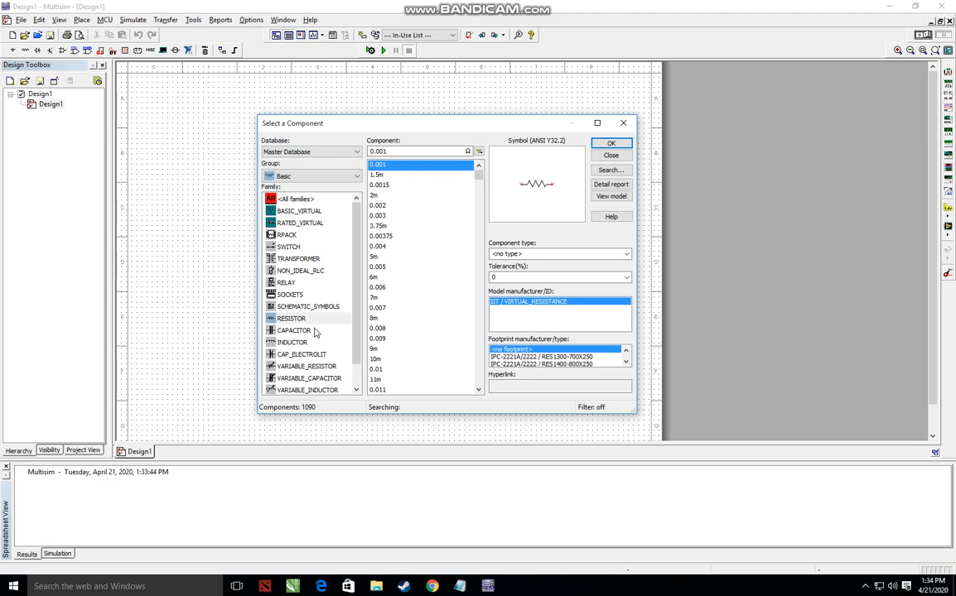
- Look through the available component groups, keep Basic and select its RESISTOR family
left_click(314, 175)
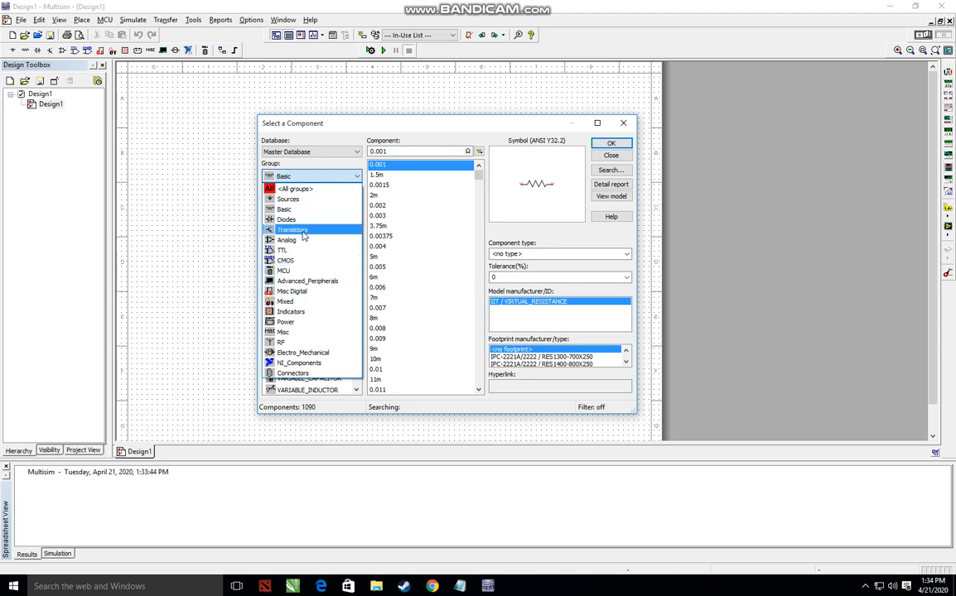
left_click(330, 155)
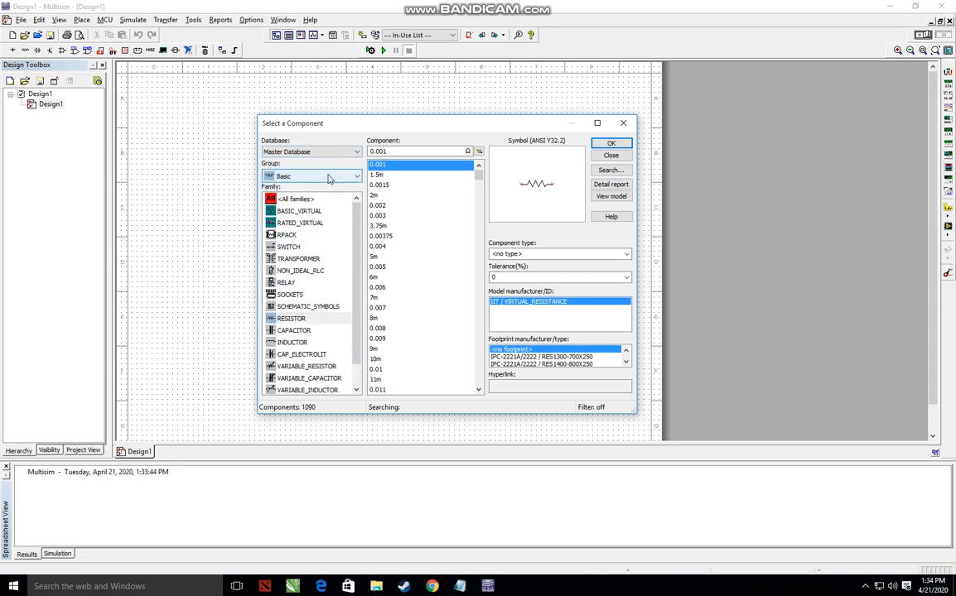
left_click(328, 179)
left_click(327, 179)
left_click(328, 179)
left_click(310, 210)
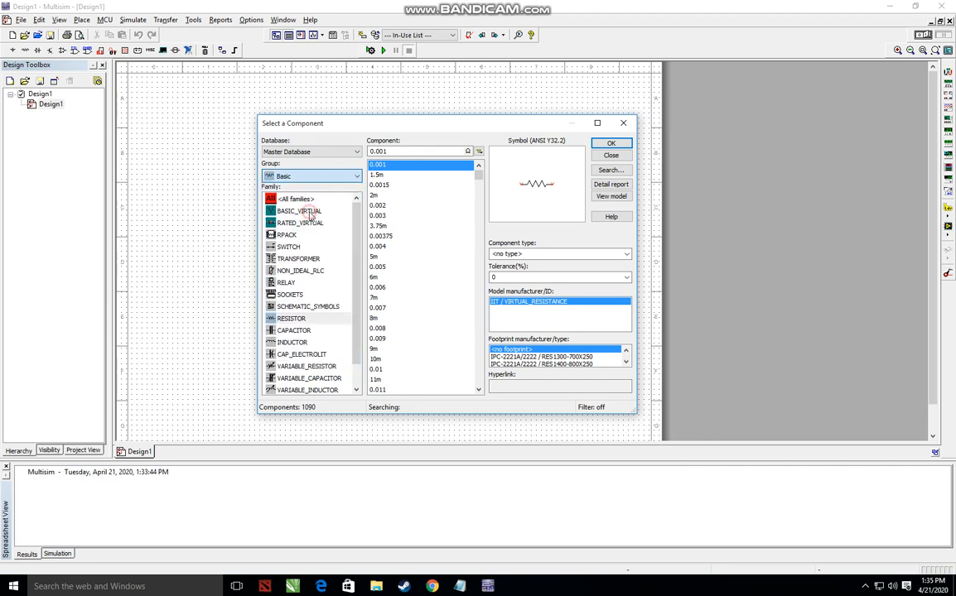
left_click(290, 321)
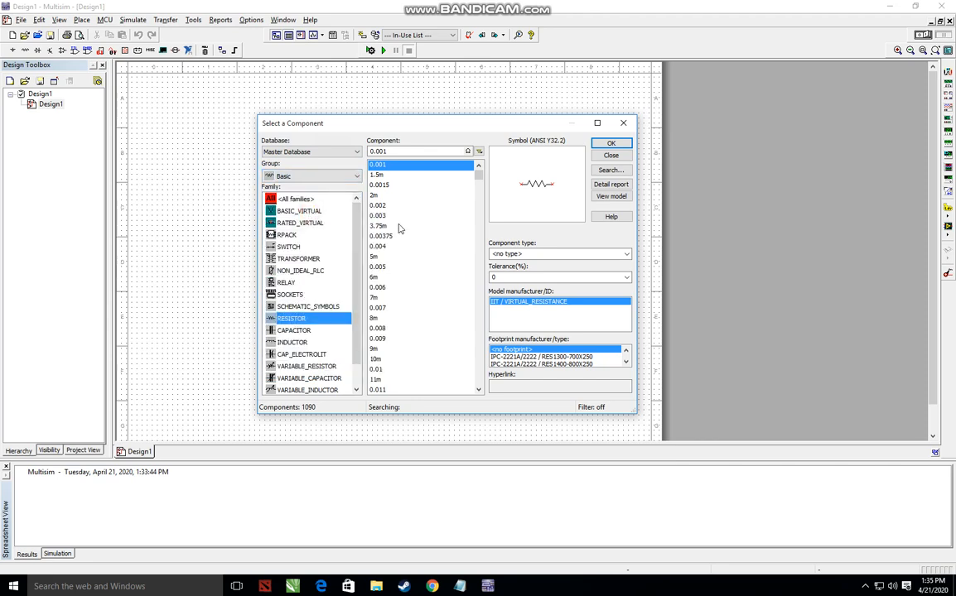
- Place a 0.001 Ω resistor near the middle of the schematic and end component placement
left_click(608, 143)
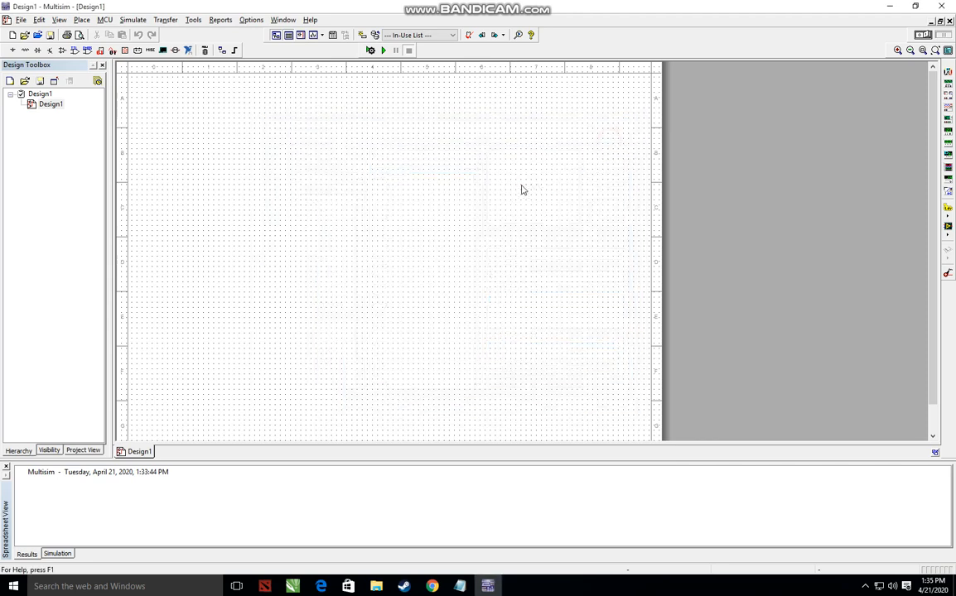
left_click(381, 224)
left_click(609, 157)
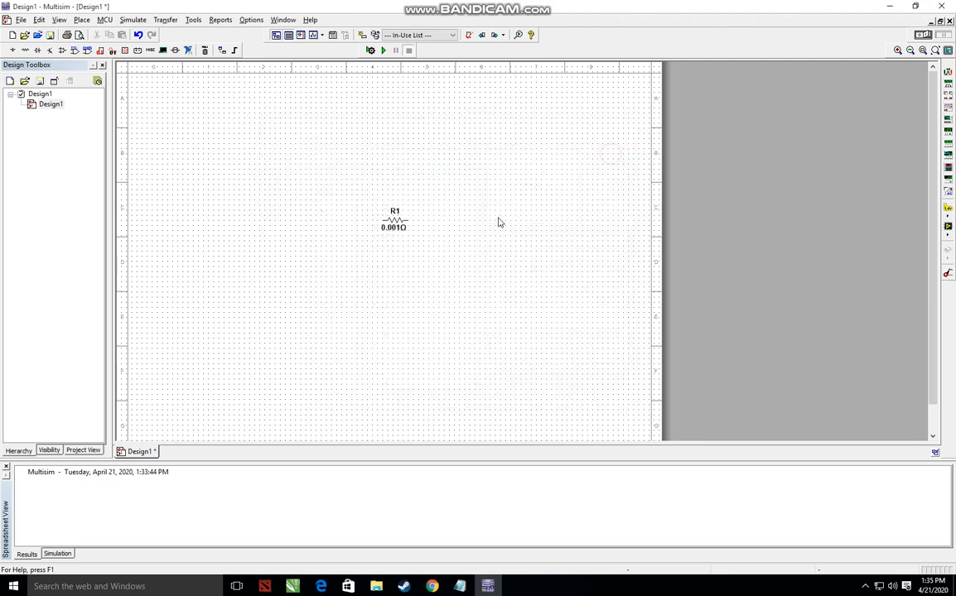
- Move resistor R1 slightly up and down around its position on the schematic, and deselect it
left_click(394, 214)
left_click(464, 223)
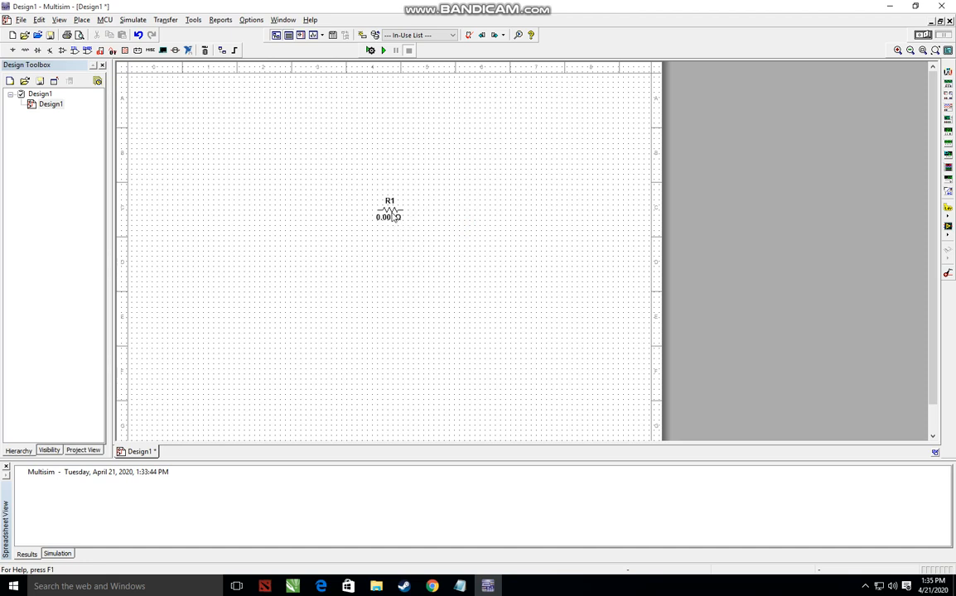
mouse_move(392, 208)
left_mouse_down()
mouse_move(366, 203)
mouse_move(390, 226)
left_mouse_up()
left_click(420, 225)
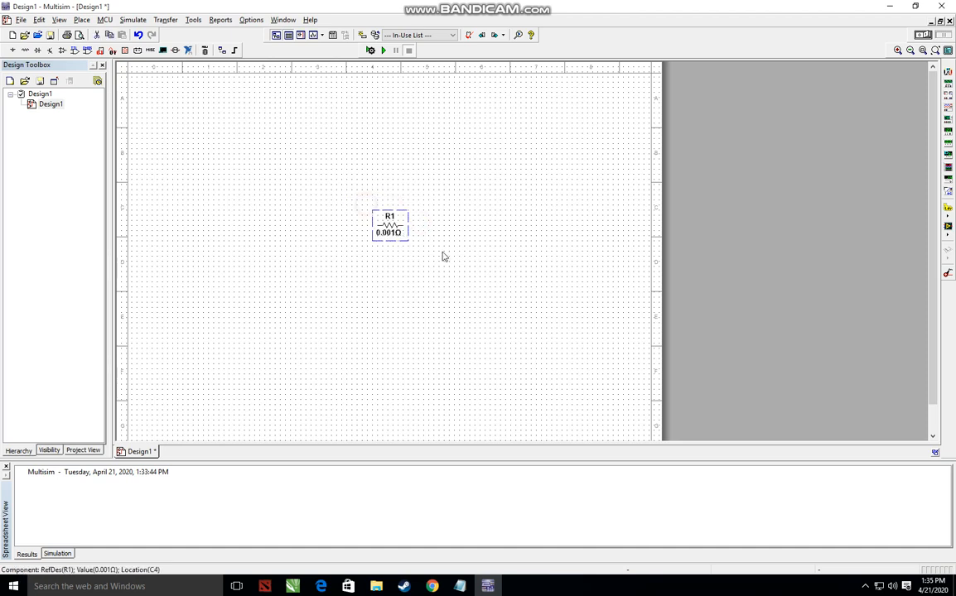
left_click(455, 249)
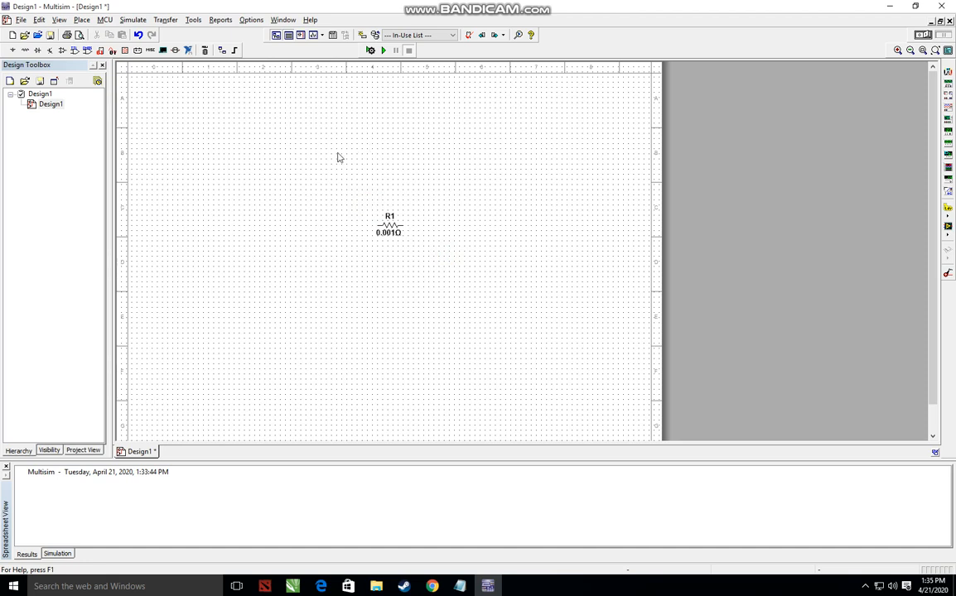
left_click_drag(392, 225, 392, 220)
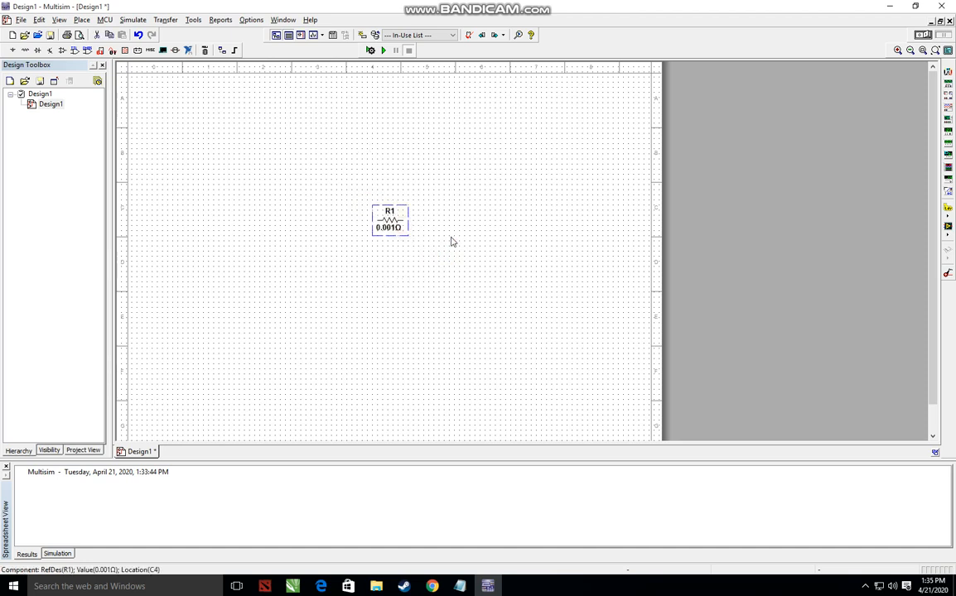
left_click(453, 239)
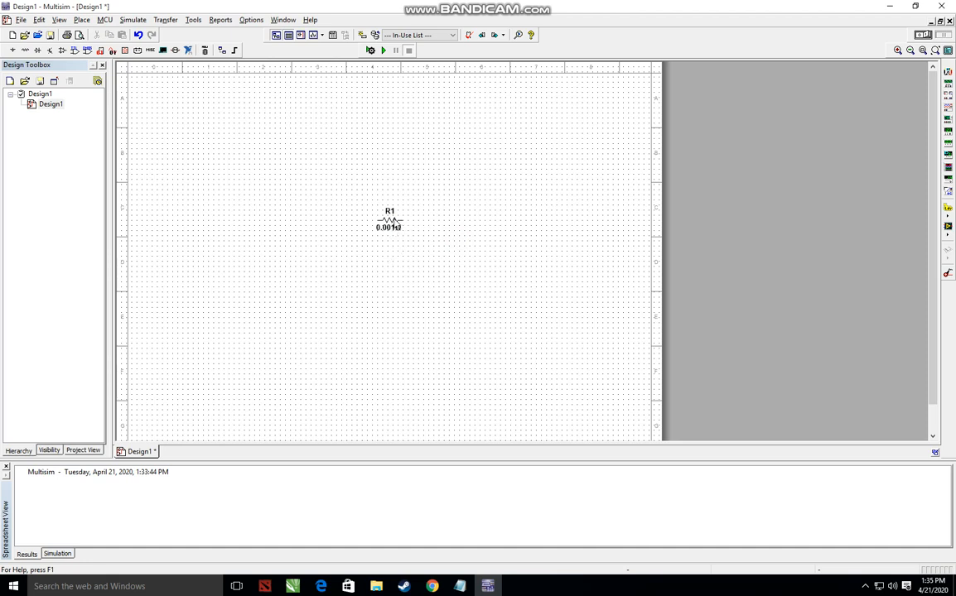
- Set the resistance of R1 to 100 Ω
double_click(393, 222)
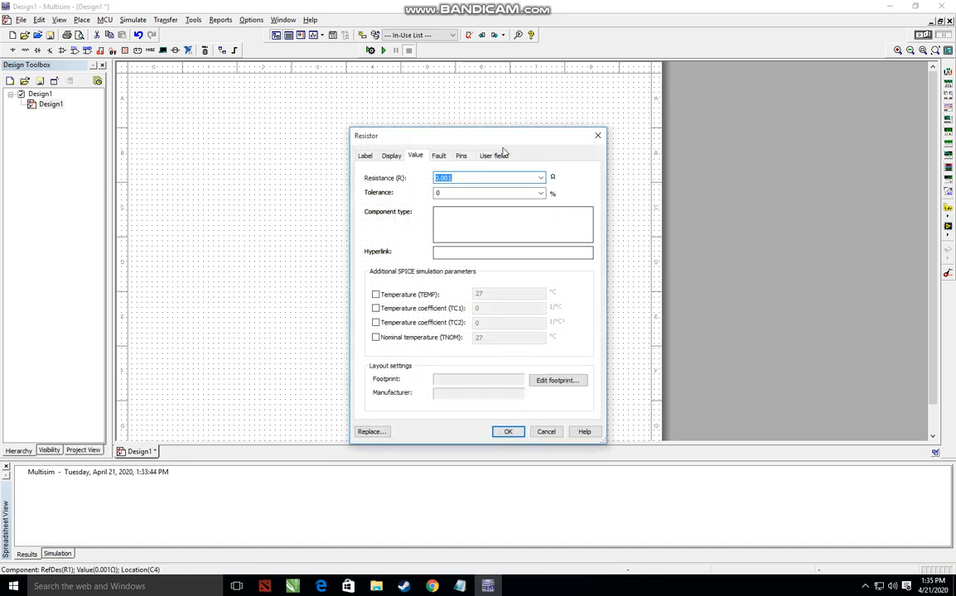
left_click_drag(504, 143, 448, 134)
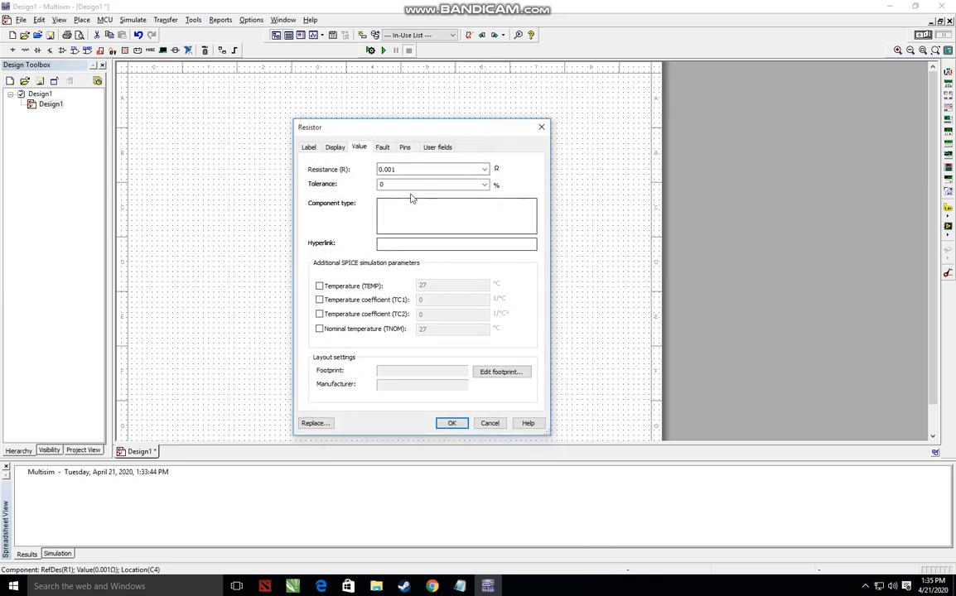
left_click_drag(423, 169, 367, 170)
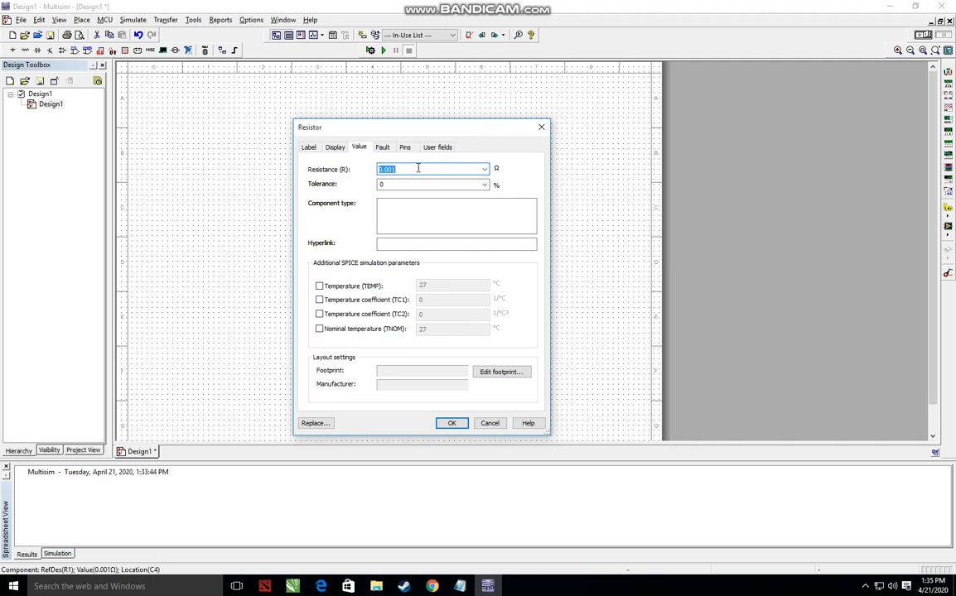
type("100")
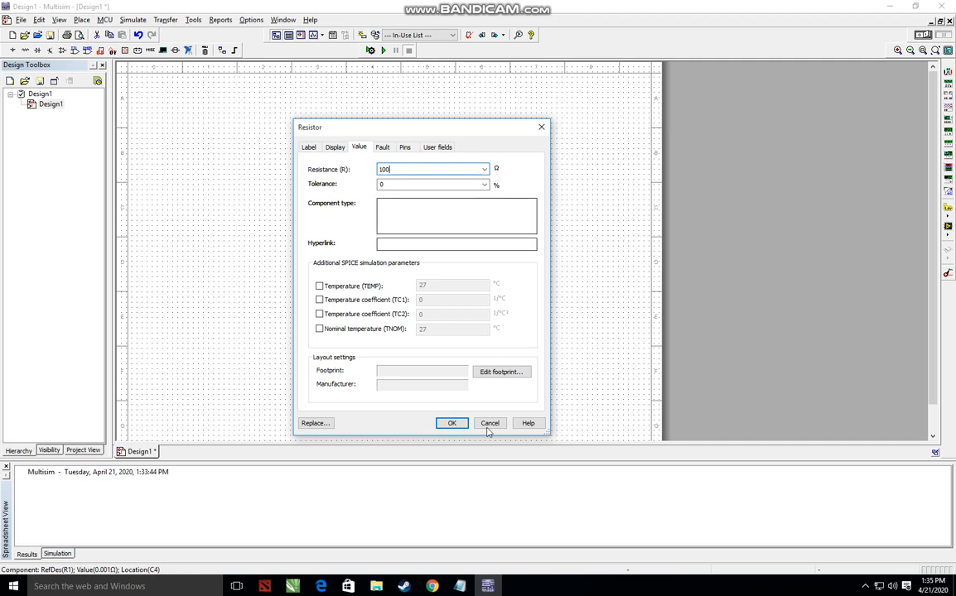
left_click(452, 423)
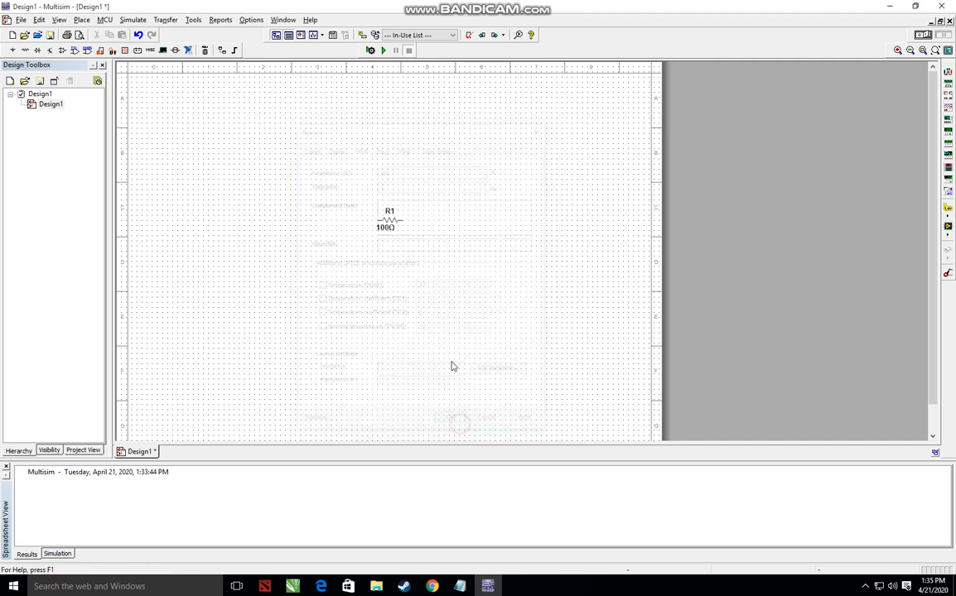
- Move resistor R1 slightly up and to the right on the schematic, and deselect it
left_click_drag(395, 229, 418, 212)
left_click(433, 231)
left_click(431, 224)
left_click(506, 212)
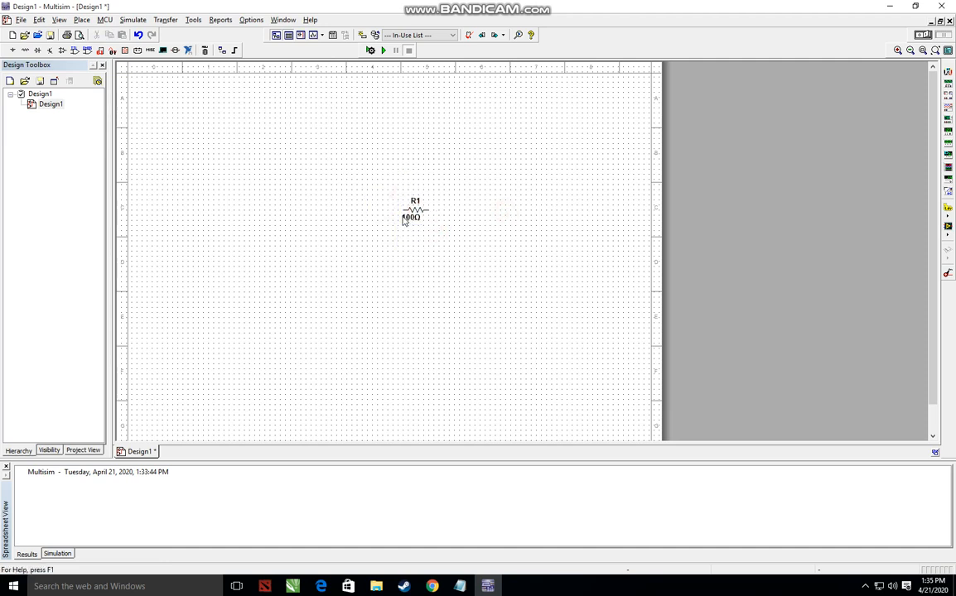
- Place a DC_POWER source from the Sources group and move it to the left of R1, slightly below it
right_click(277, 204)
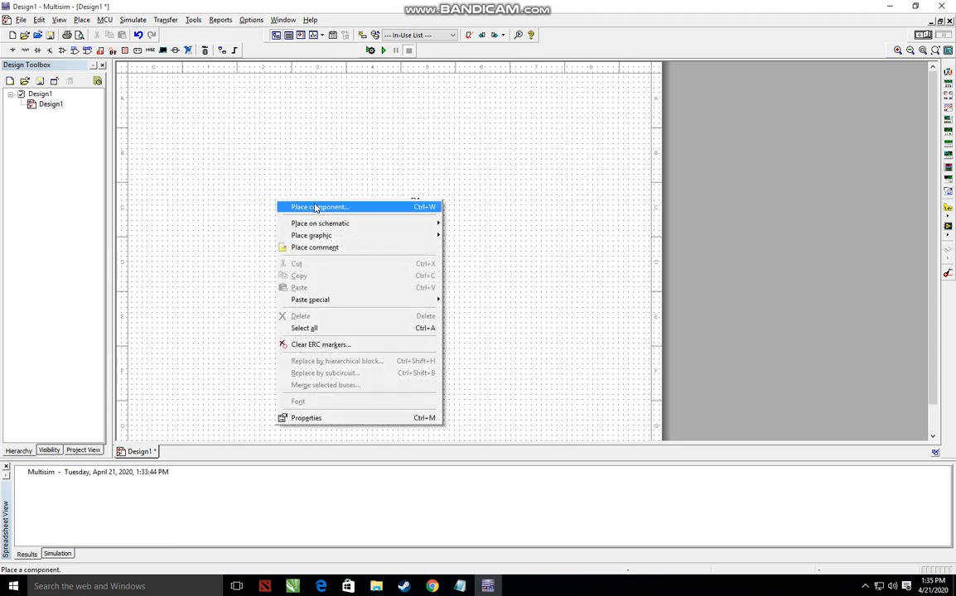
left_click(315, 207)
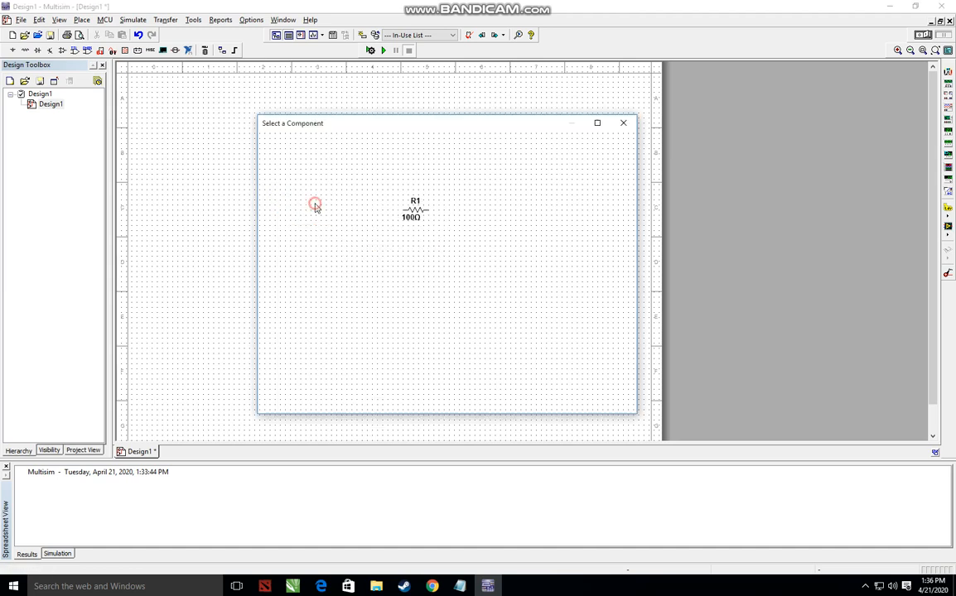
left_click(305, 176)
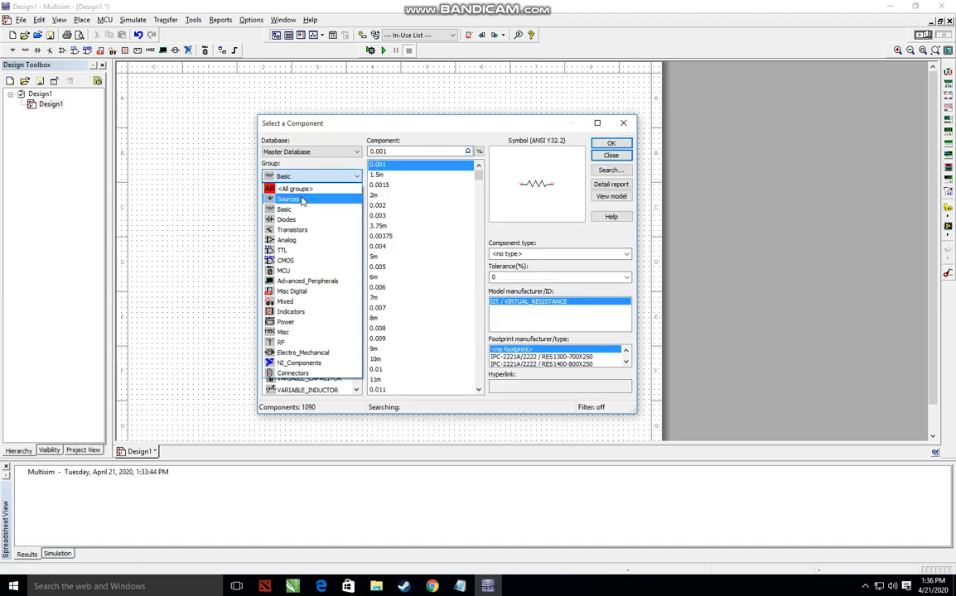
left_click(297, 199)
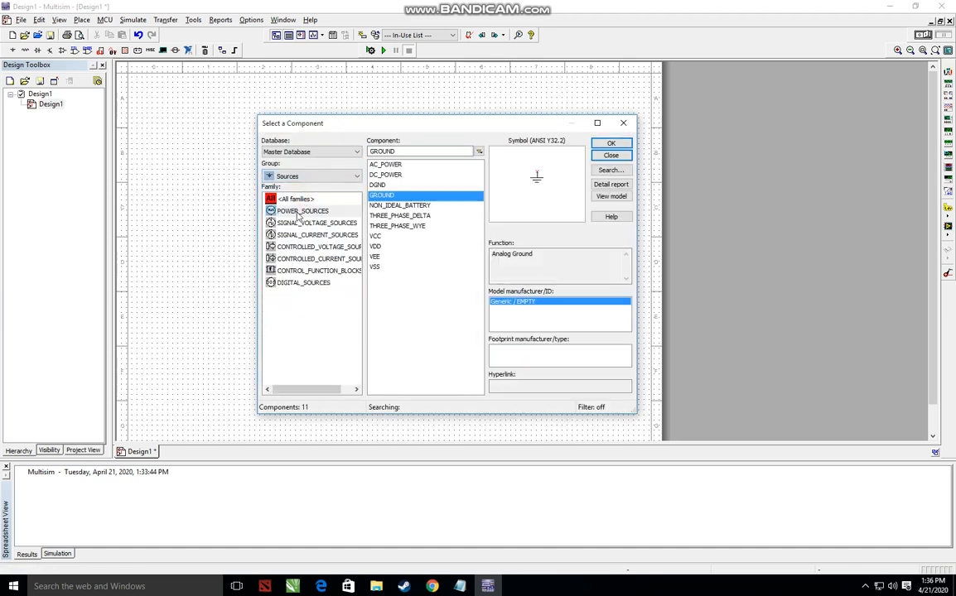
left_click(396, 176)
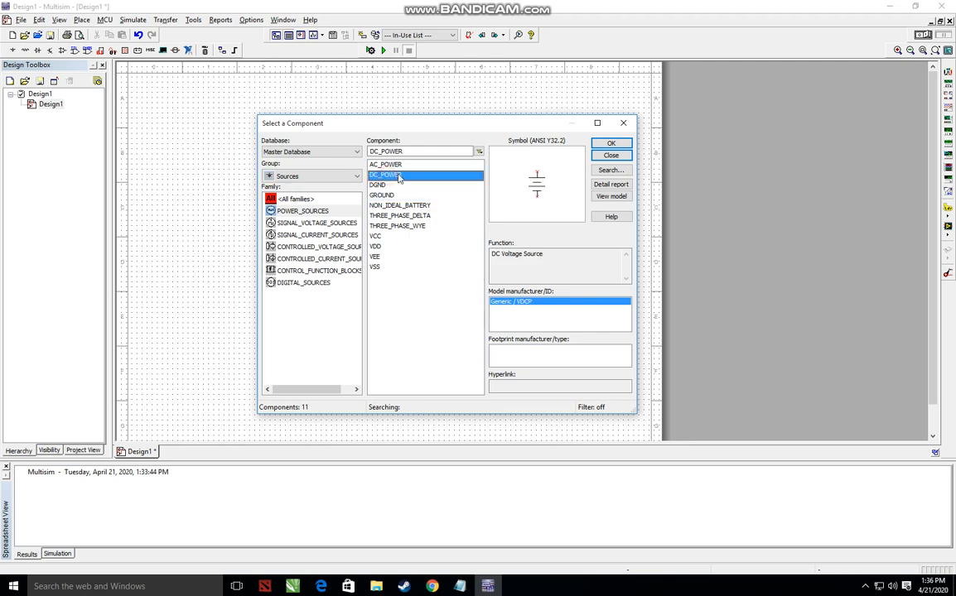
left_click(611, 145)
left_click(280, 215)
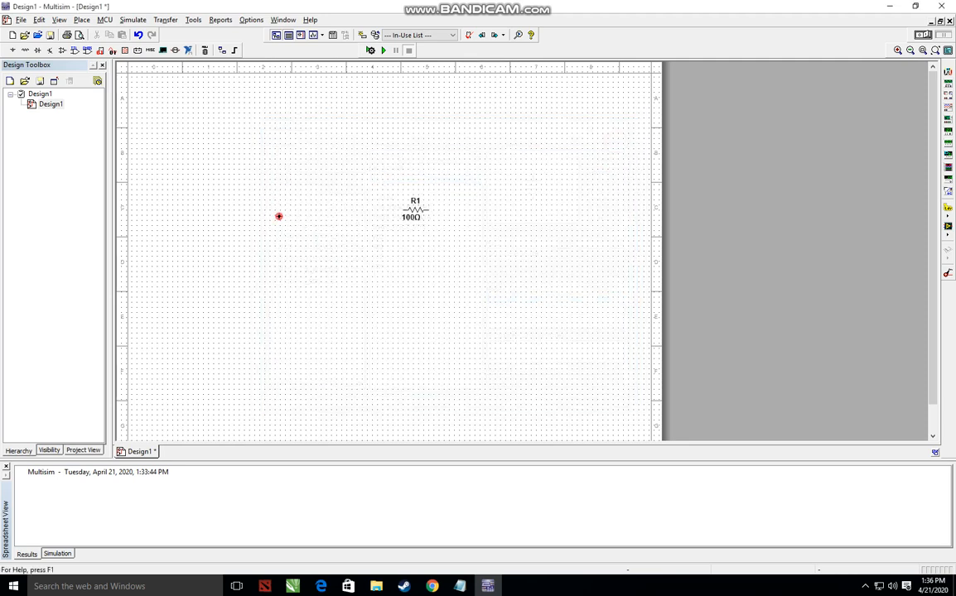
left_click(611, 155)
left_click_drag(280, 214, 275, 250)
left_click(349, 253)
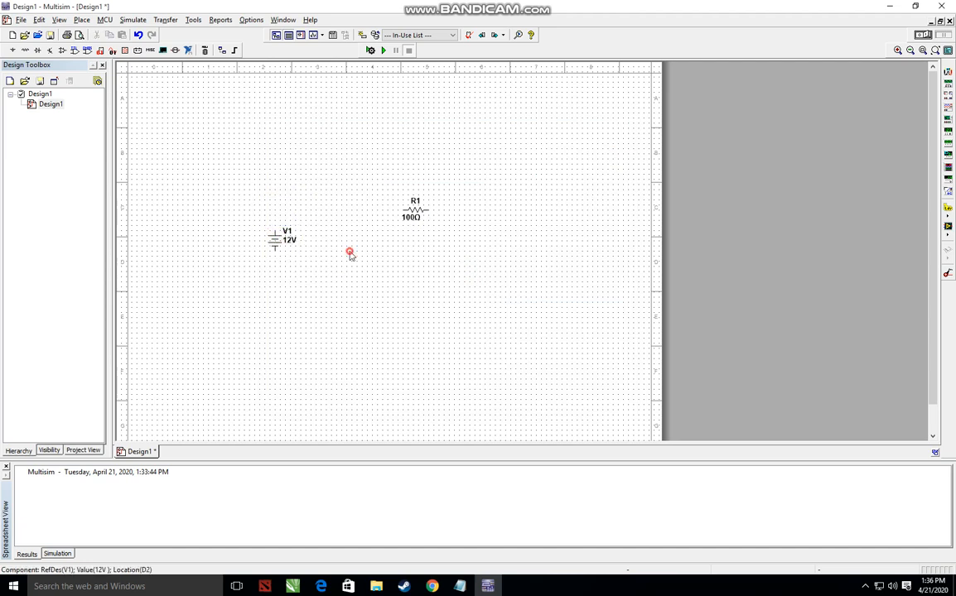
- Wire the upper terminal of V1 to R1's left end and R1's right end back to V1's lower terminal, closing the loop
left_click(275, 231)
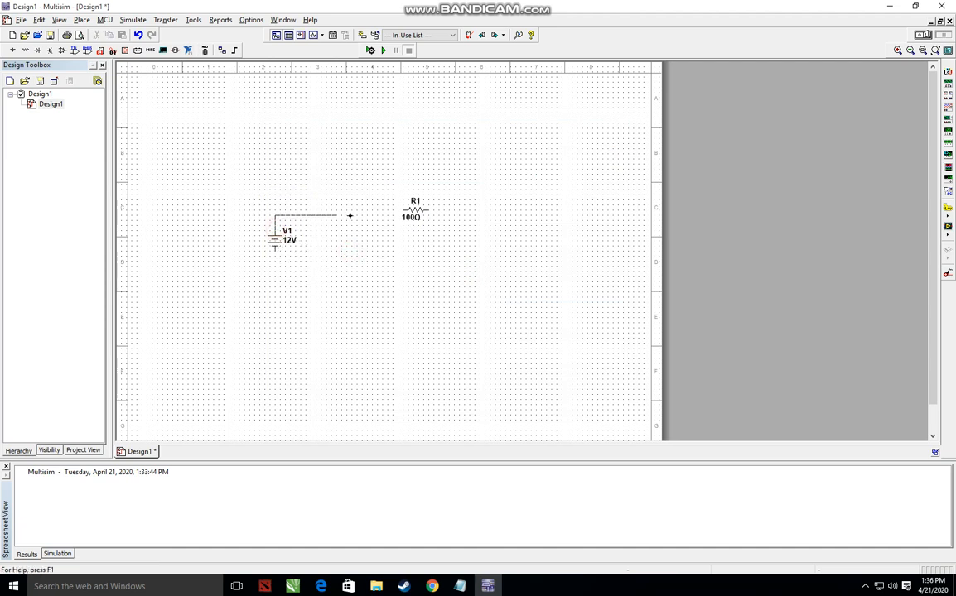
left_click(404, 212)
left_click(429, 211)
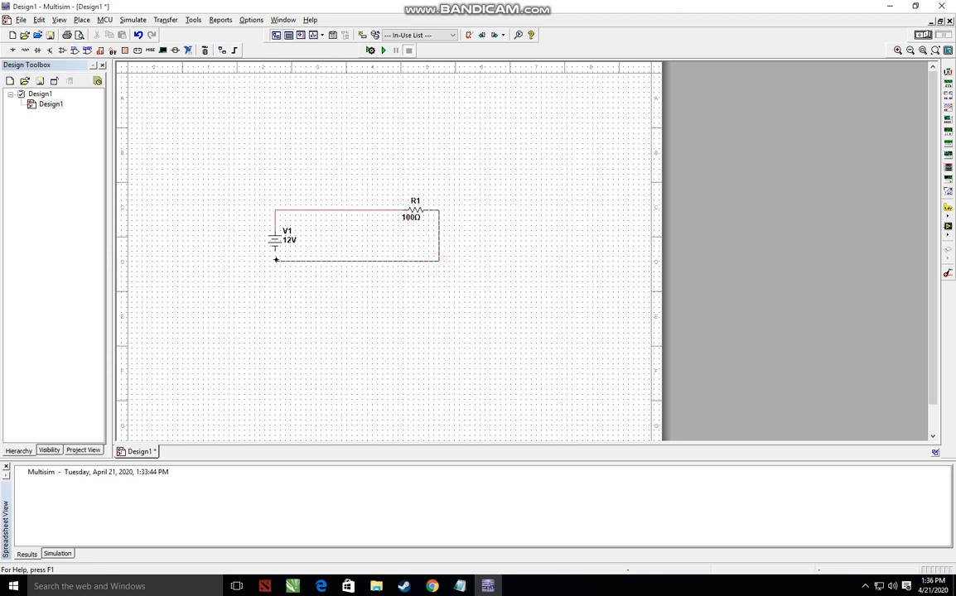
left_click(275, 260)
left_click_drag(252, 189, 485, 309)
left_click(336, 222)
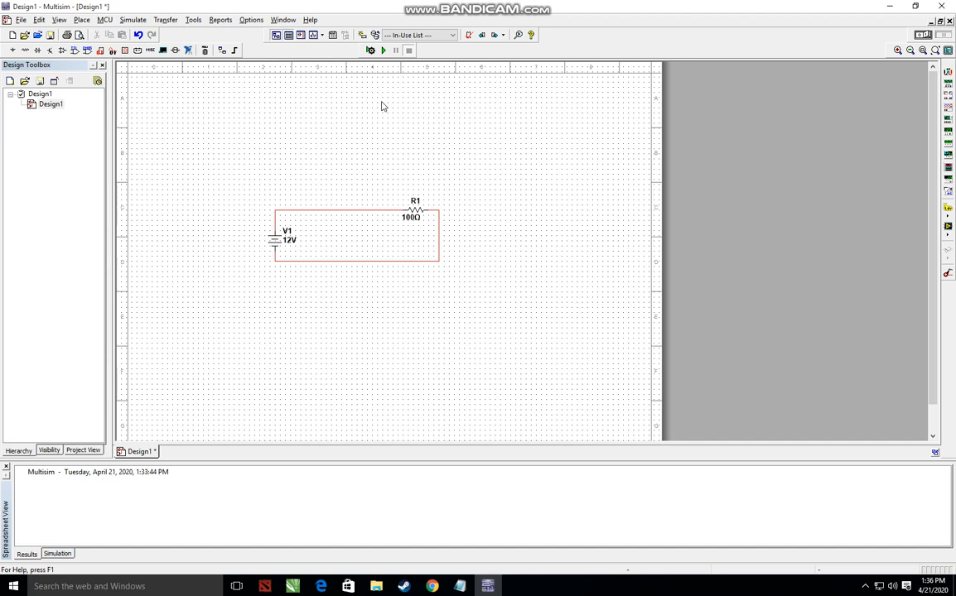
- Try to simulate the V1 and R1 circuit without a ground, and dismiss the resulting dialog
left_click(384, 50)
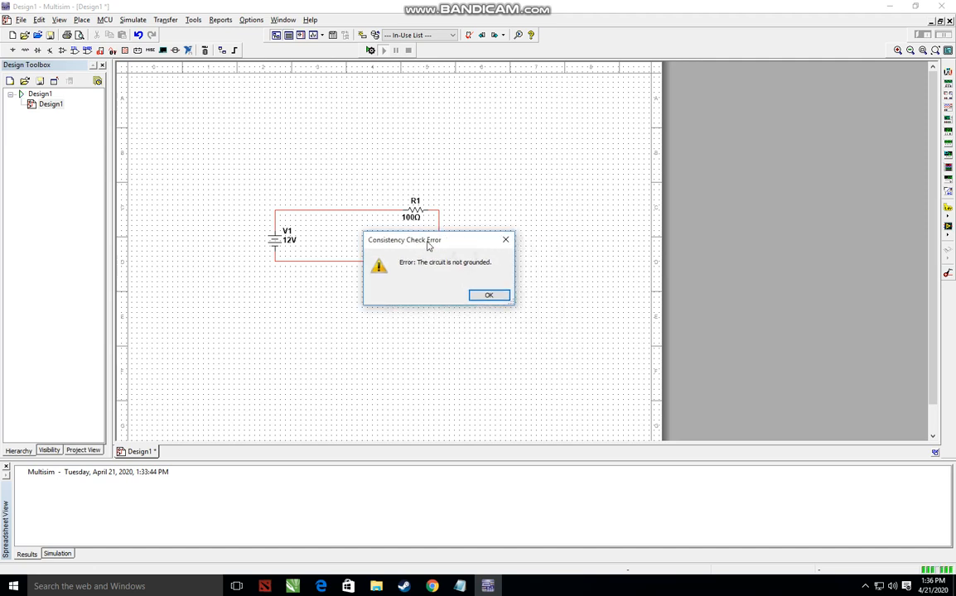
left_click_drag(428, 245, 453, 246)
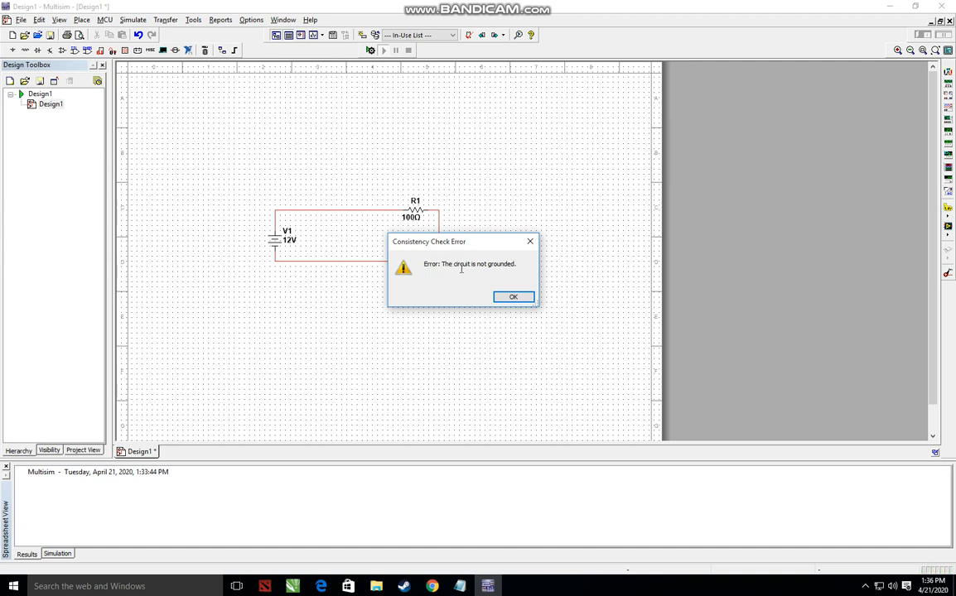
left_click(508, 297)
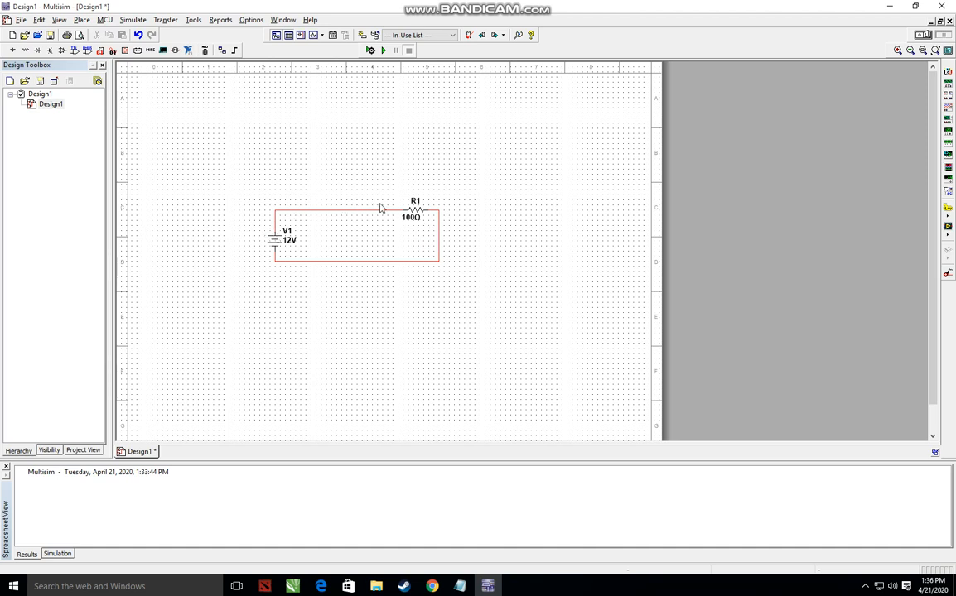
- Place a GROUND from the power sources on the lower-right corner of the circuit loop and end component placement
right_click(520, 216)
left_click(539, 220)
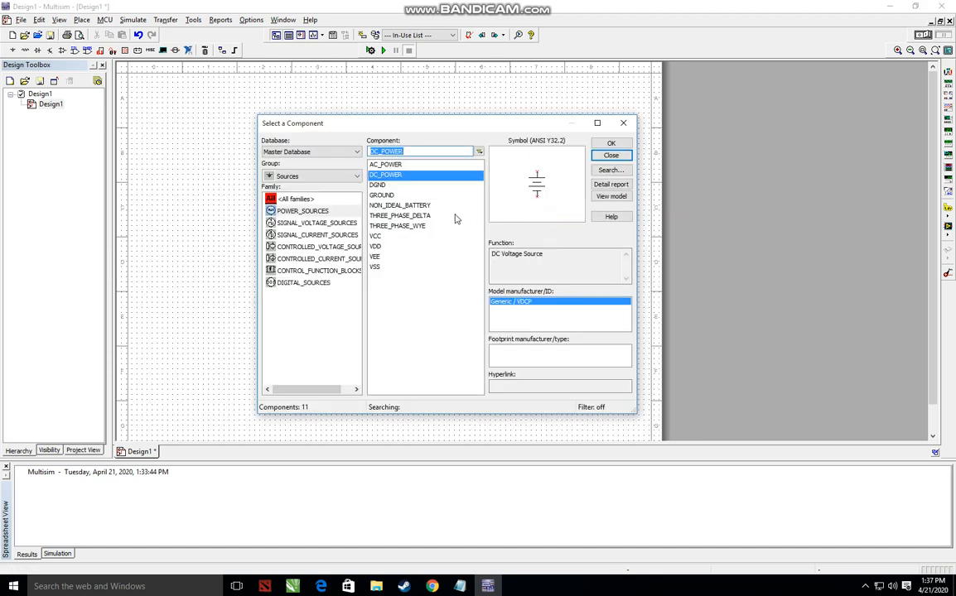
left_click(389, 195)
left_click(613, 144)
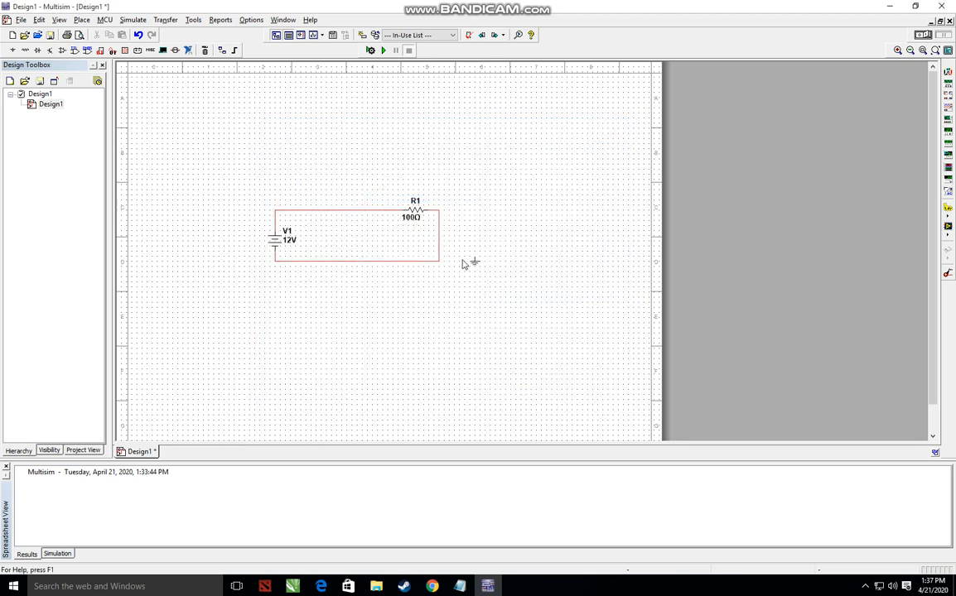
left_click(439, 265)
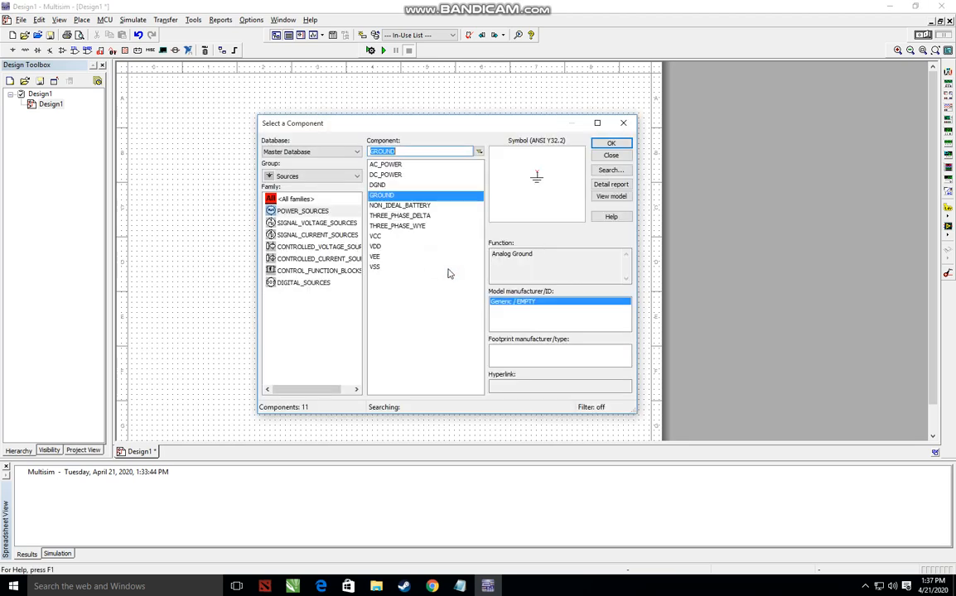
key("Escape")
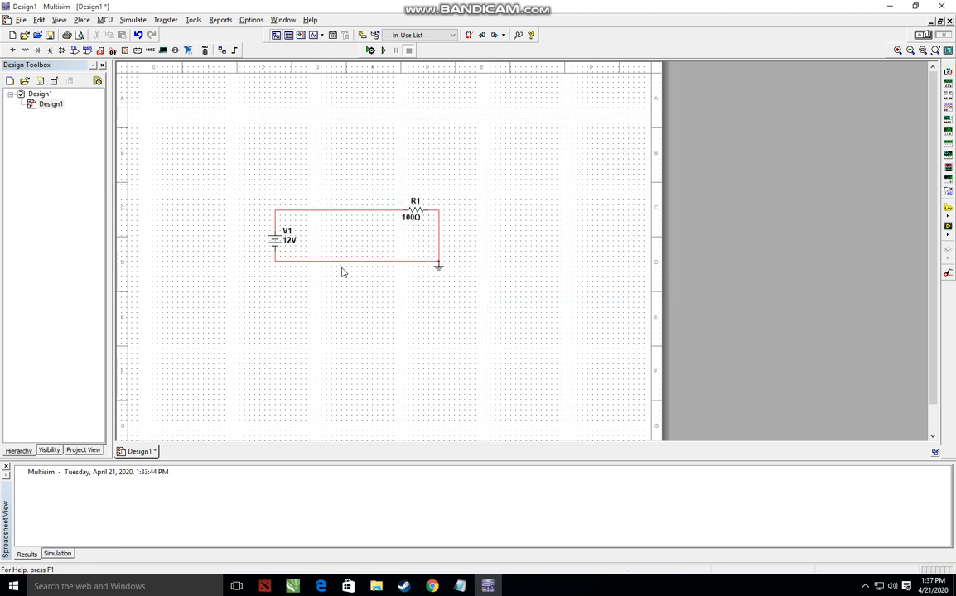
- Run the simulation of the grounded circuit for a while, and stop it
left_click(383, 50)
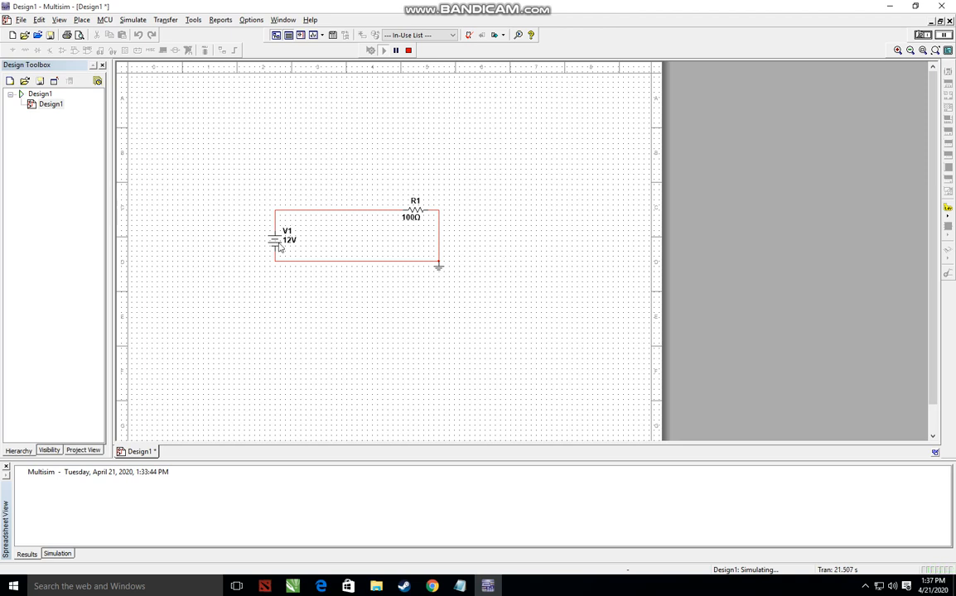
left_click(408, 49)
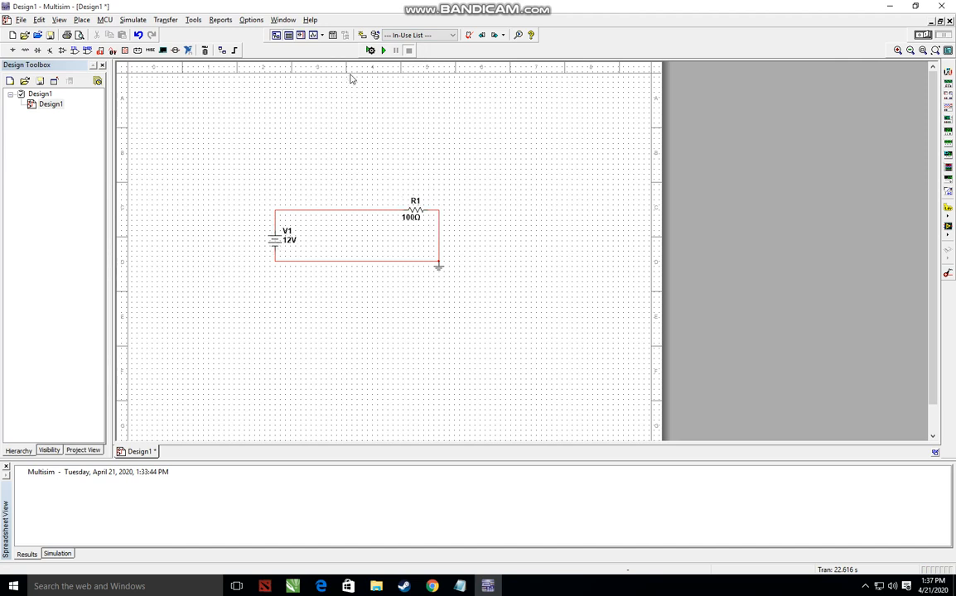
- Place a VOLTMETER_H from the Indicators group above resistor R1 and end component placement
right_click(527, 173)
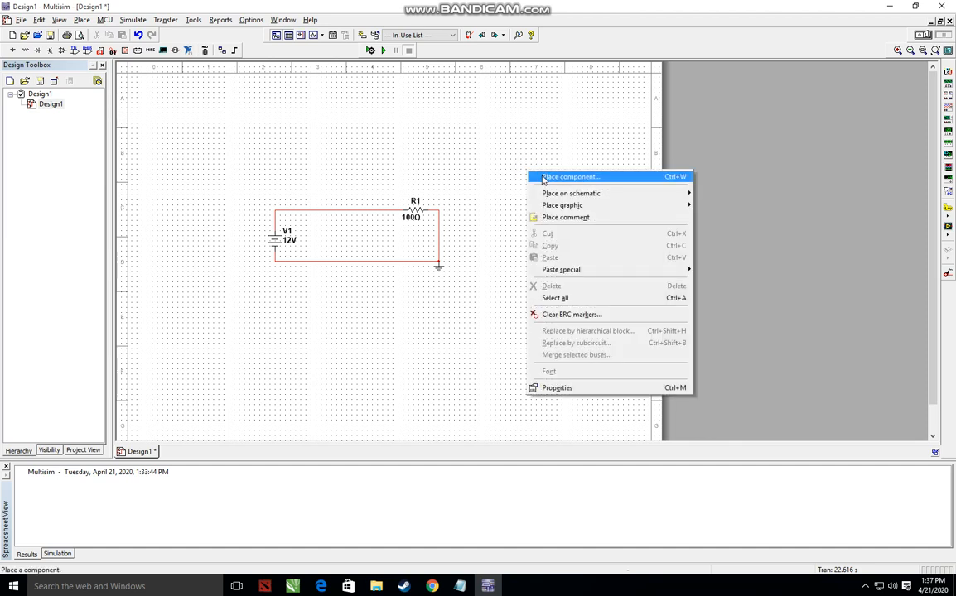
left_click(543, 178)
left_click(351, 178)
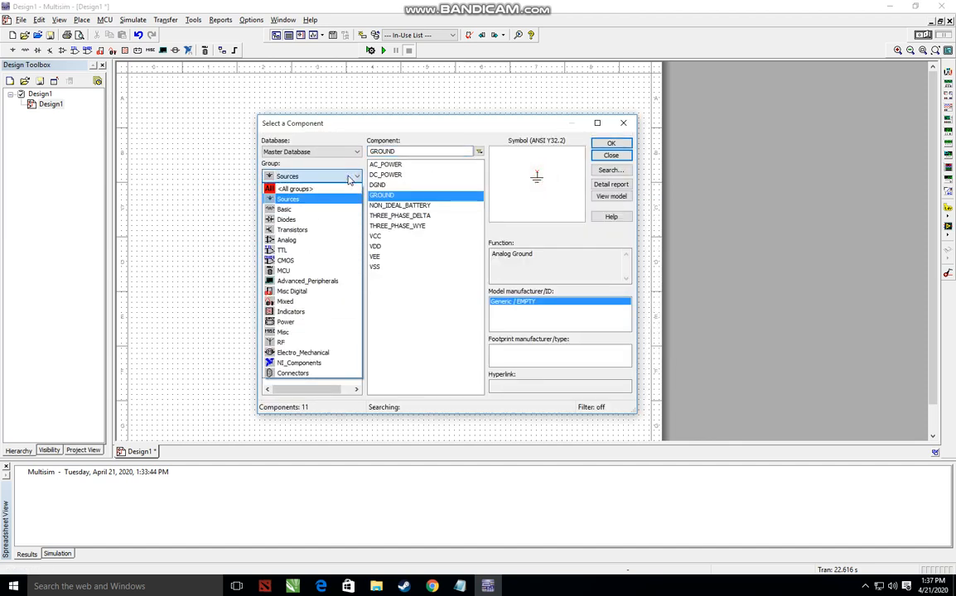
left_click(317, 311)
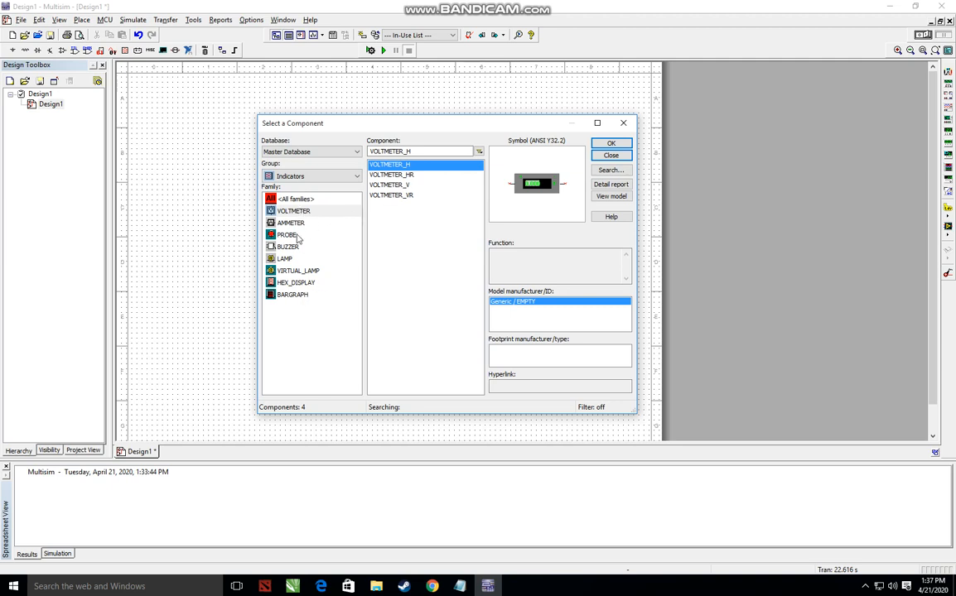
left_click(616, 144)
left_click(376, 148)
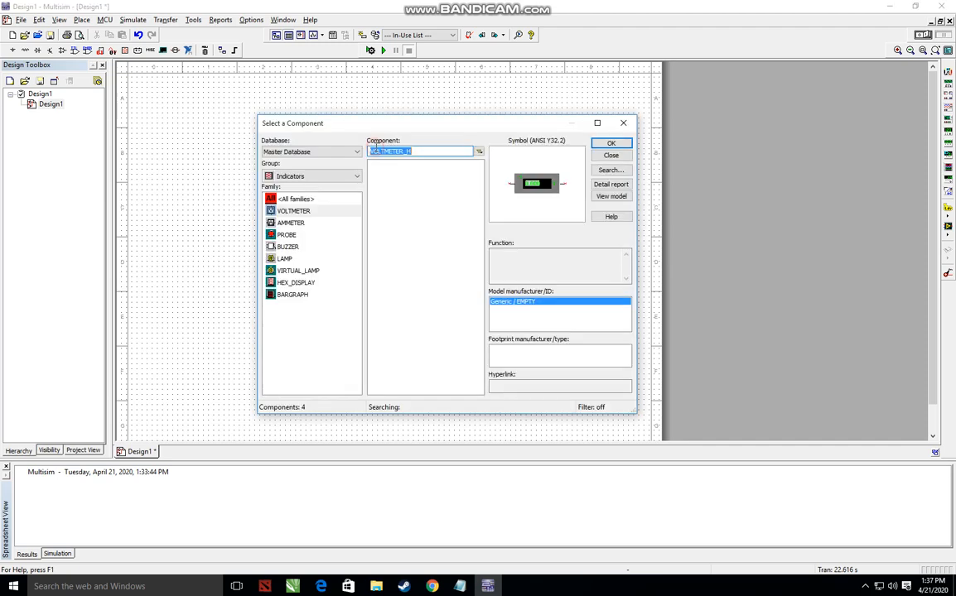
left_click(610, 155)
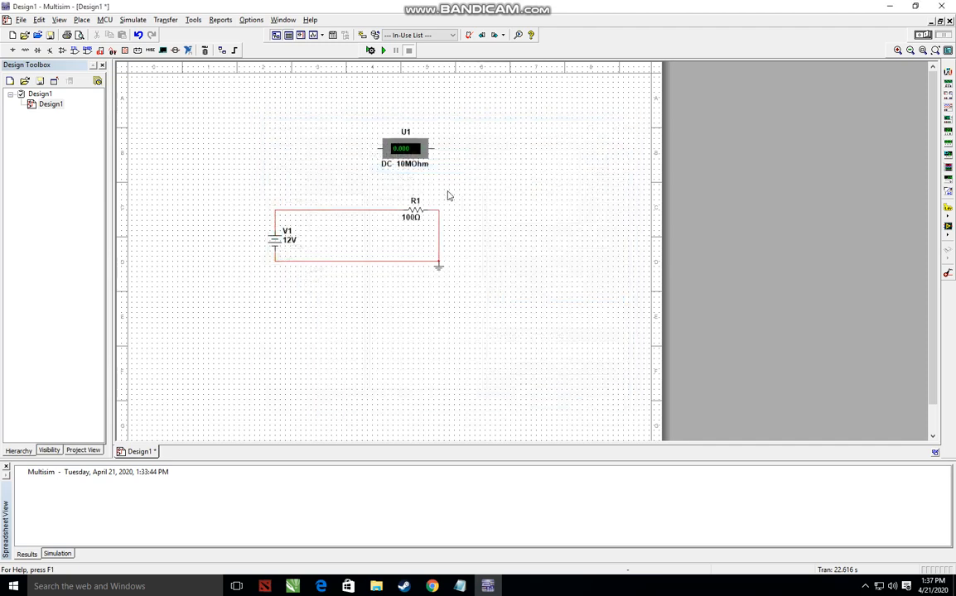
- Wire the voltmeter in parallel across R1 and run the simulation
left_click(376, 148)
left_click(432, 148)
left_click(439, 224)
left_click(383, 50)
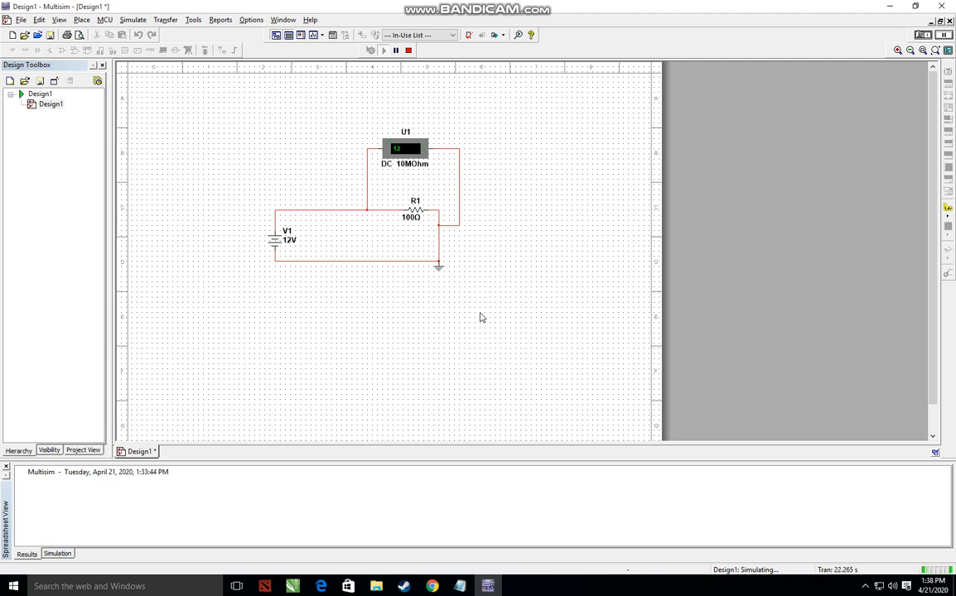
- Switch to Chrome, search Google for "power supply circuit", examine the LM317 power supply circuit image, and return to Multisim
left_click(432, 585)
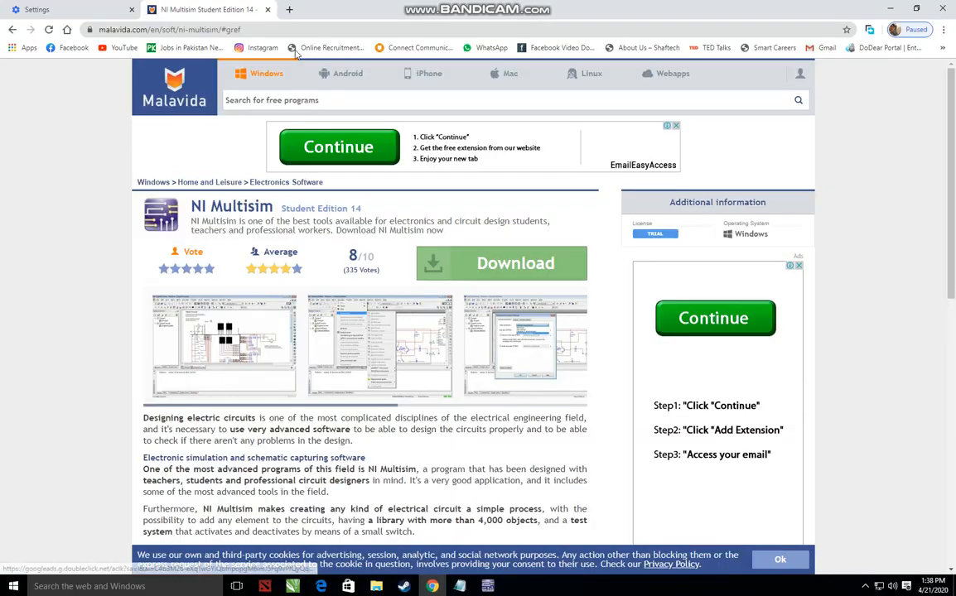
left_click(280, 9)
type("p")
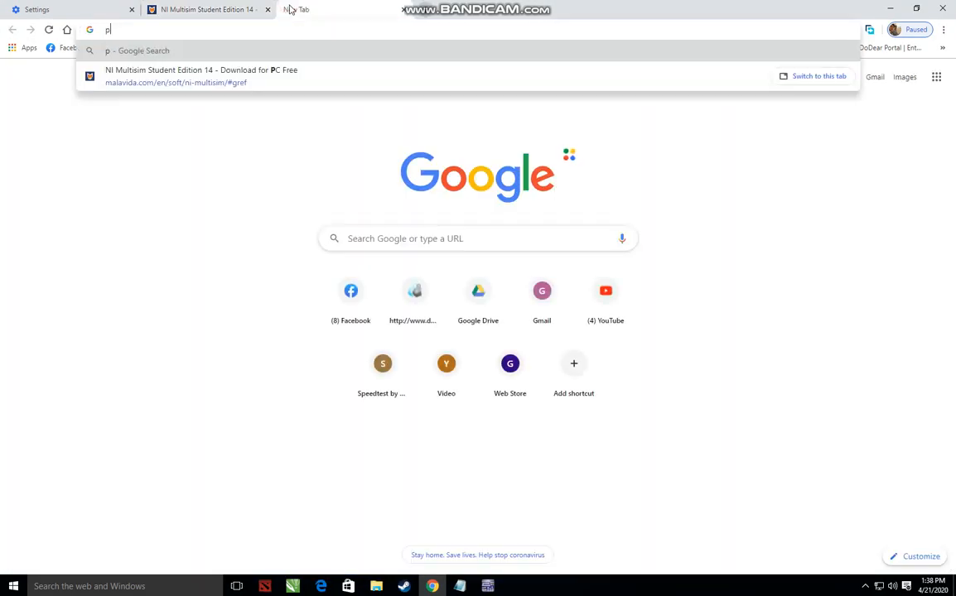
type("ower supply circuit")
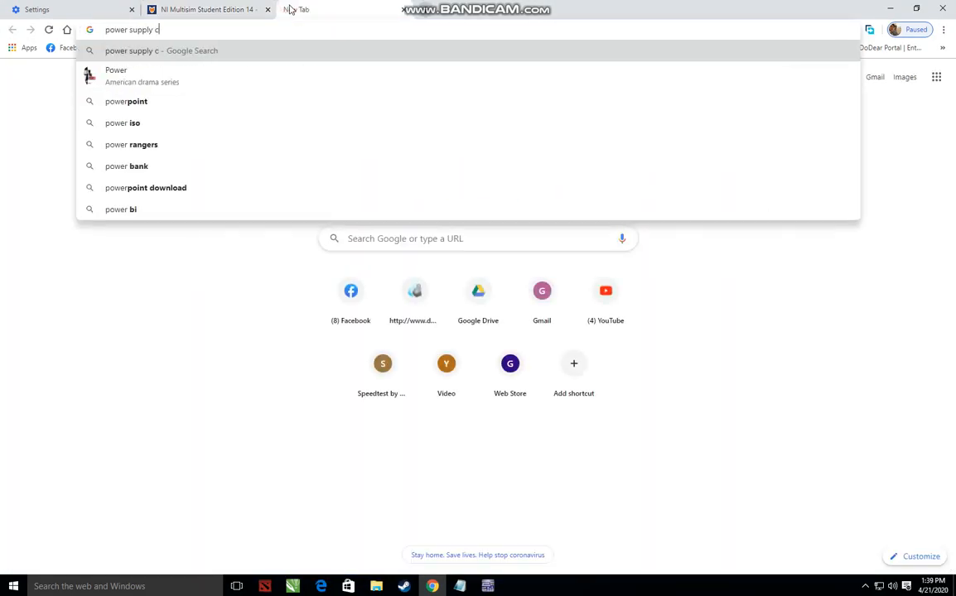
key("Return")
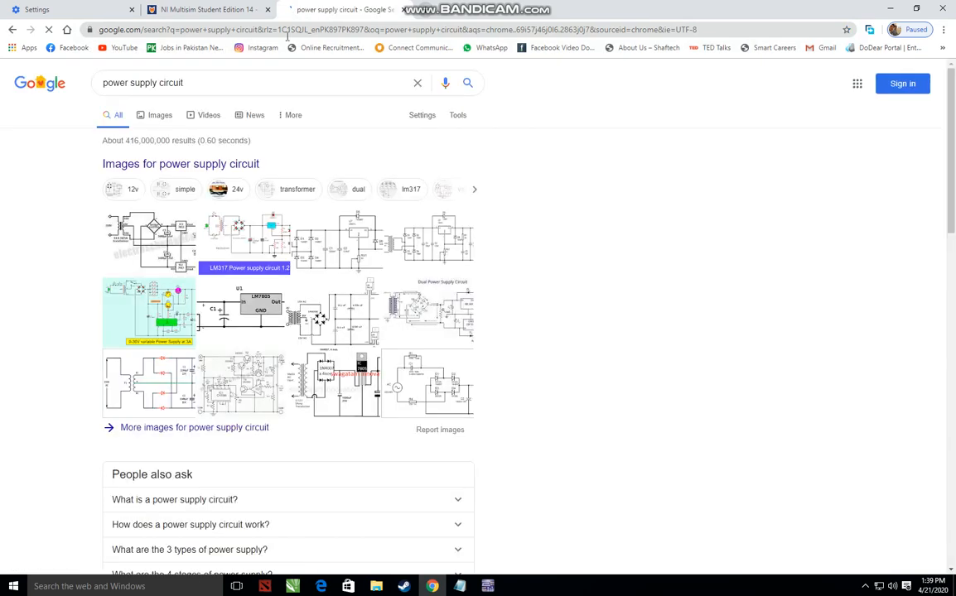
left_click(255, 239)
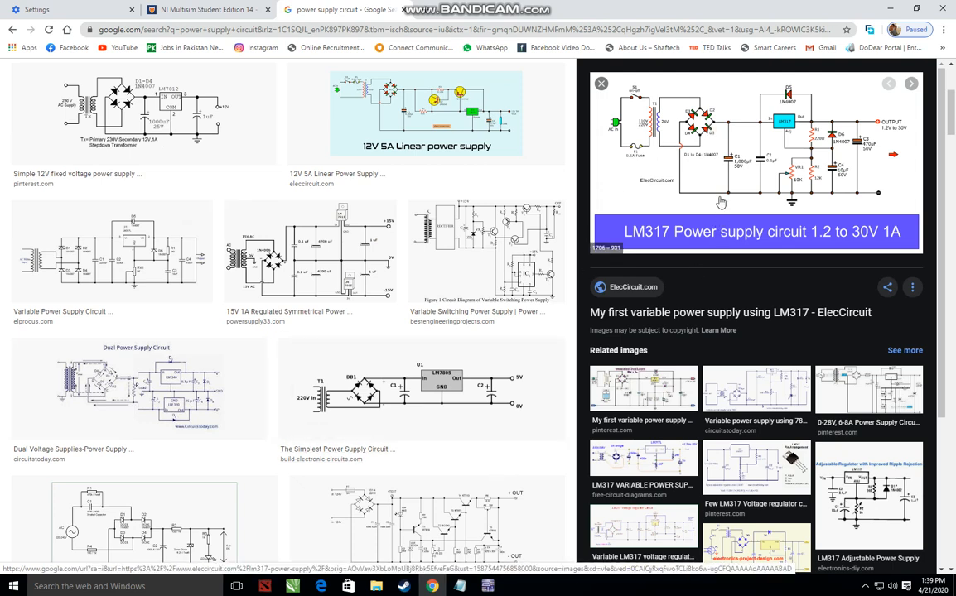
key("alt+Tab")
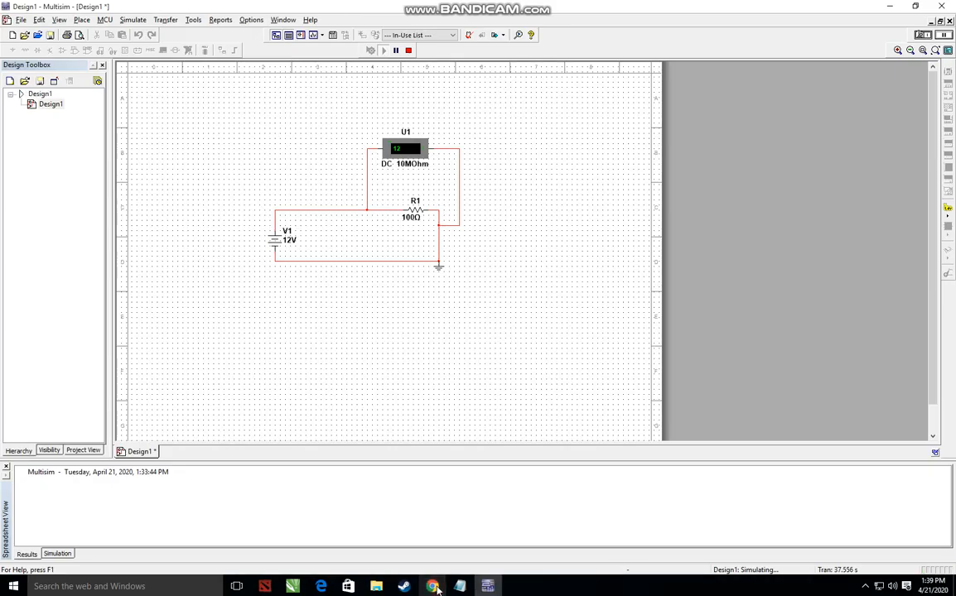